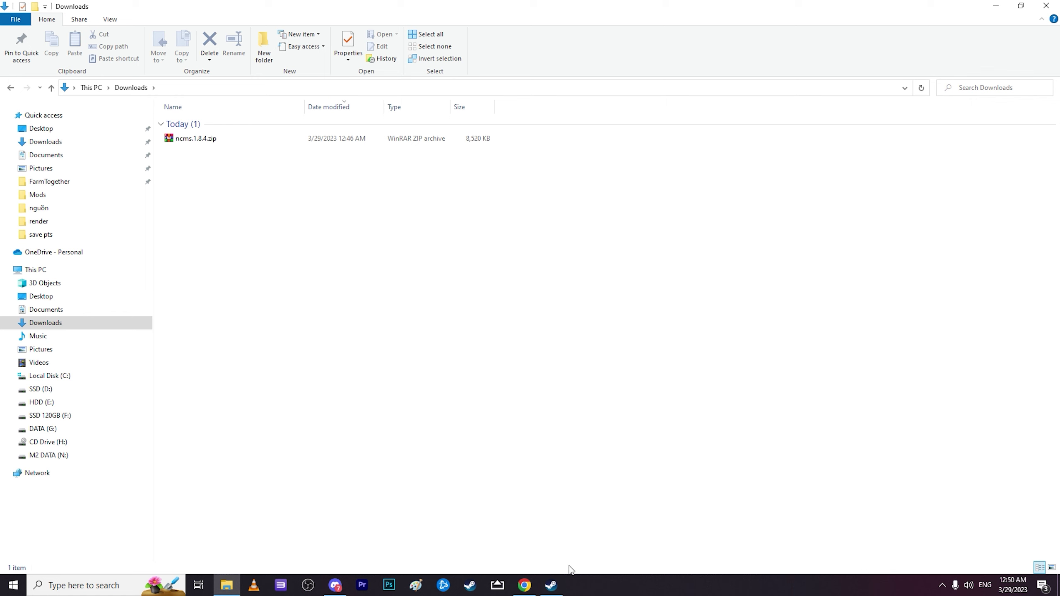
- Switch to Steam and open the local installation folder of WorldBox - God Simulator from the game's properties, closing the properties window
click(550, 585)
right_click(183, 465)
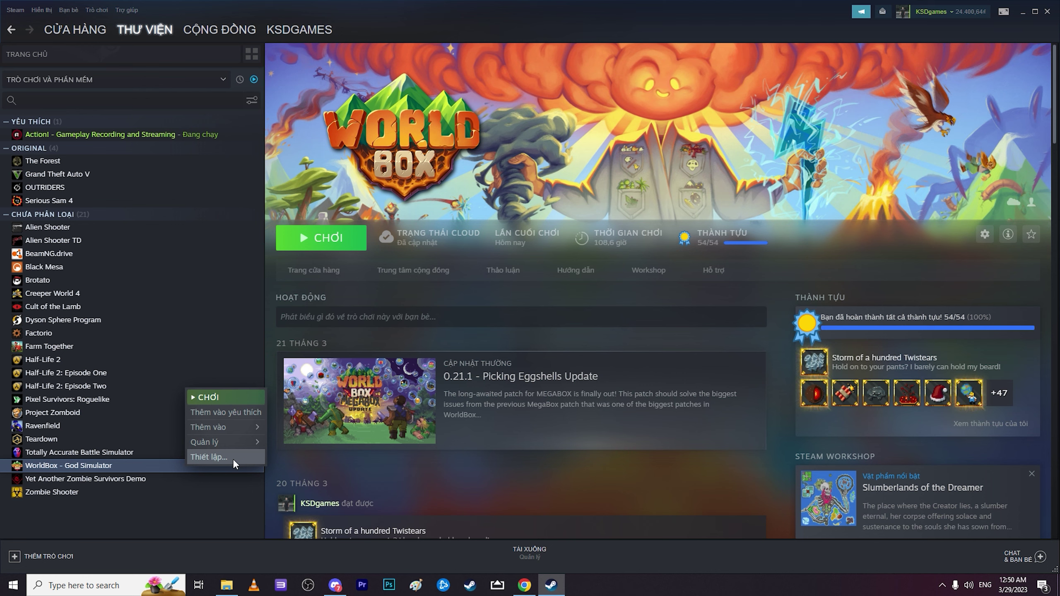
click(229, 458)
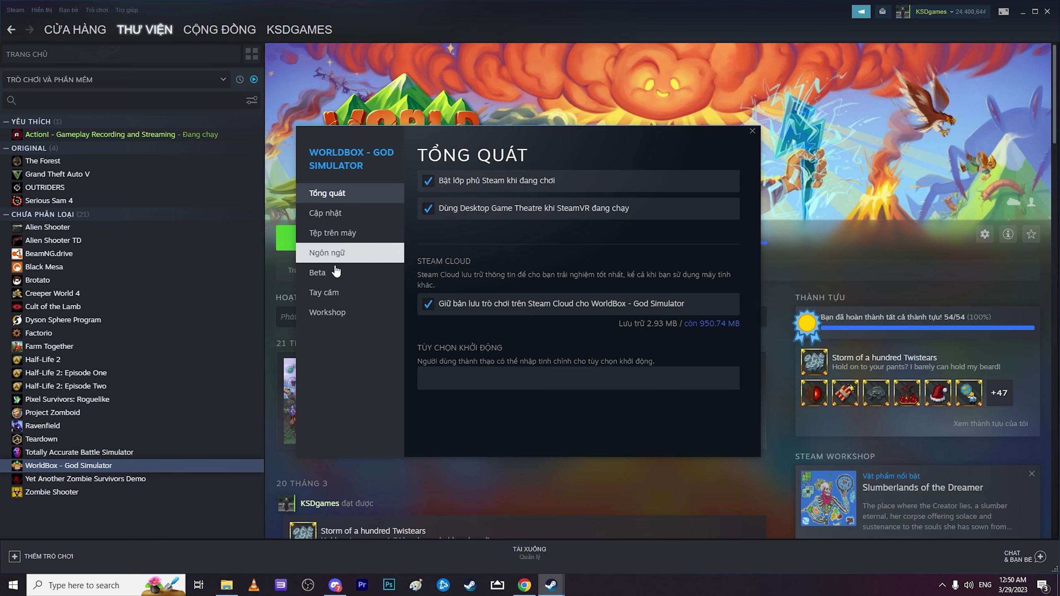
click(359, 241)
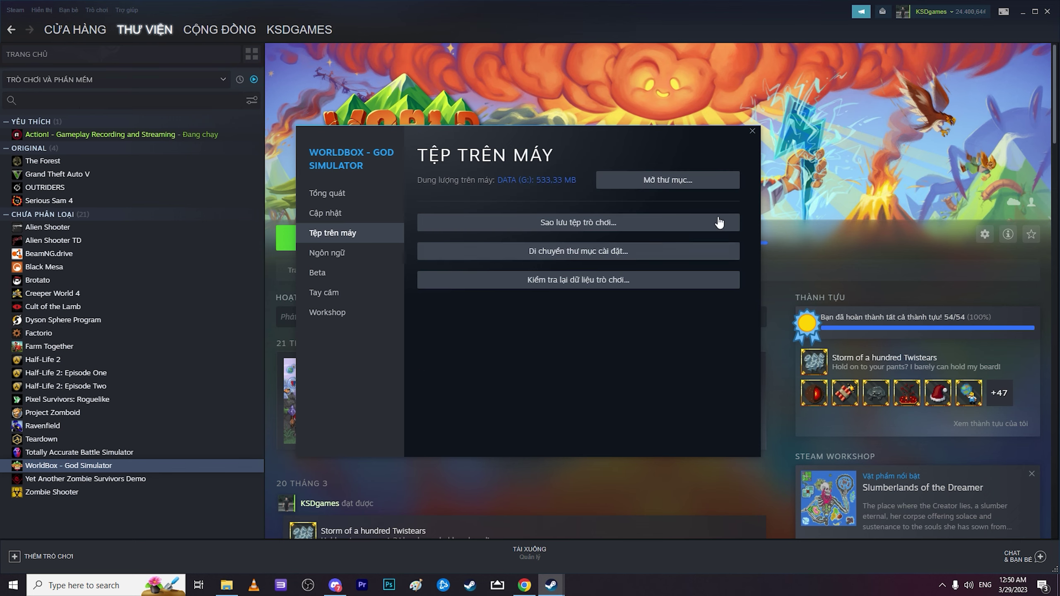
click(699, 183)
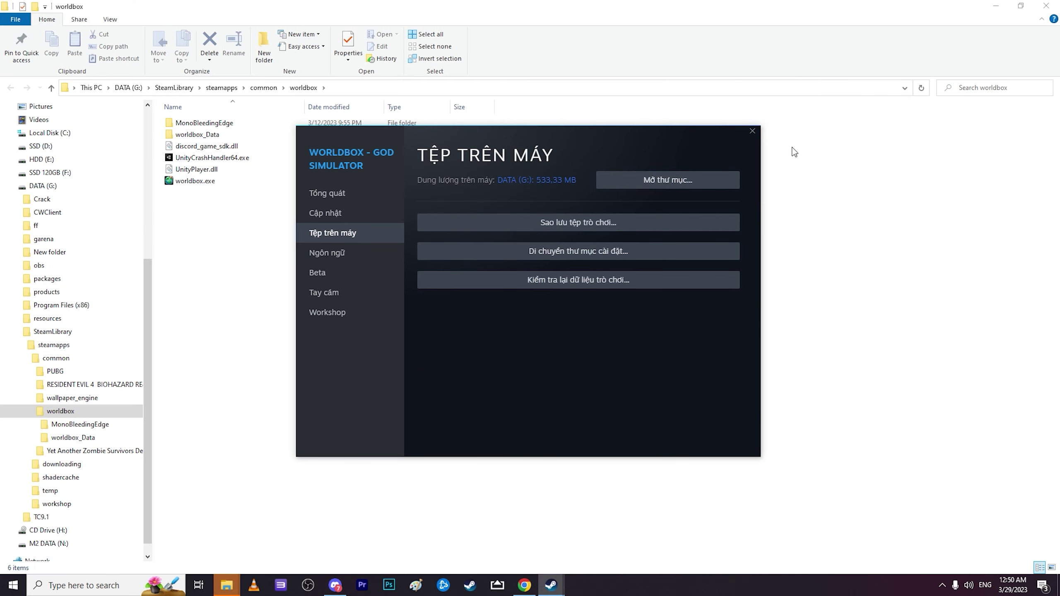
click(752, 131)
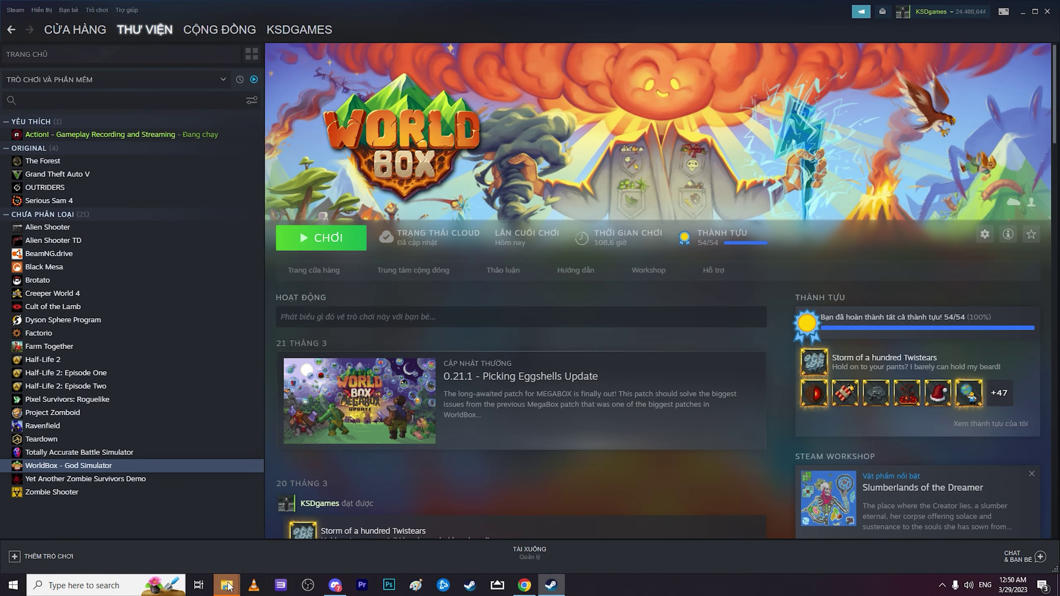
- Bring the worldbox installation folder into view and examine the game files in it
mouse_move(226, 585)
click(270, 547)
drag(306, 257, 487, 133)
click(496, 319)
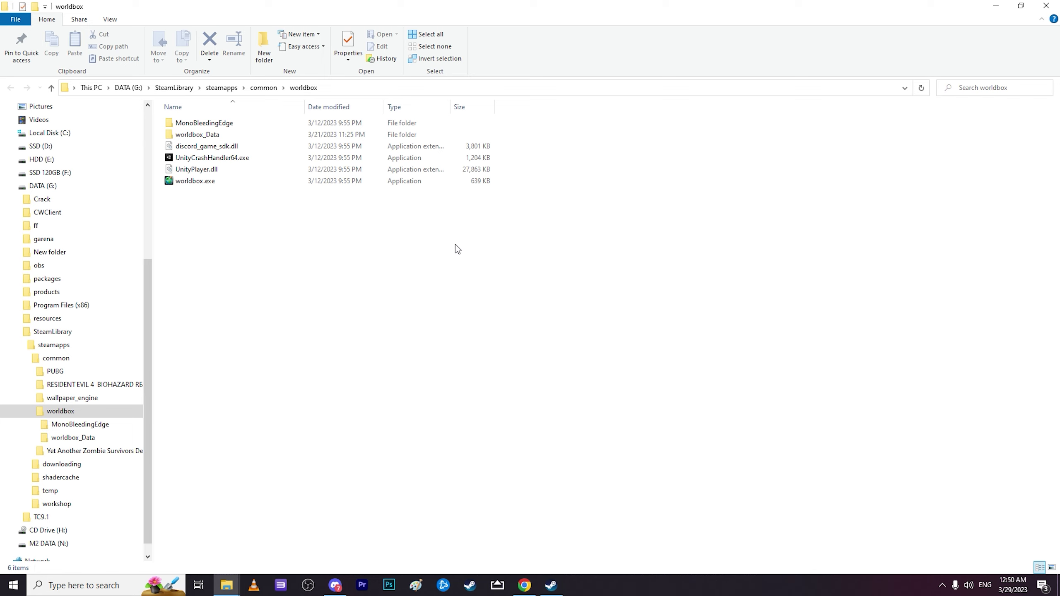
drag(230, 222, 341, 122)
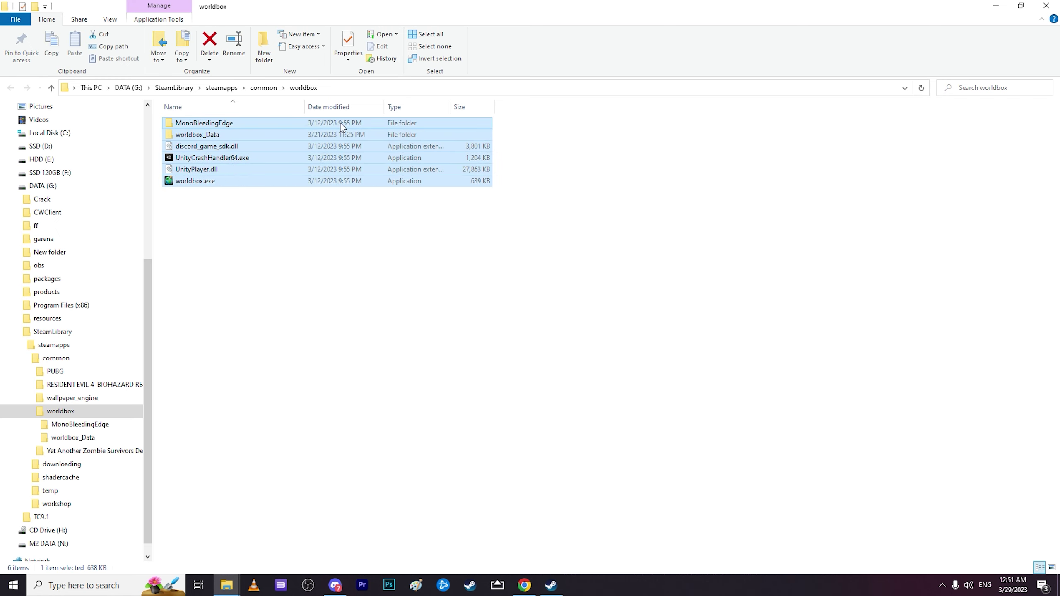
click(361, 225)
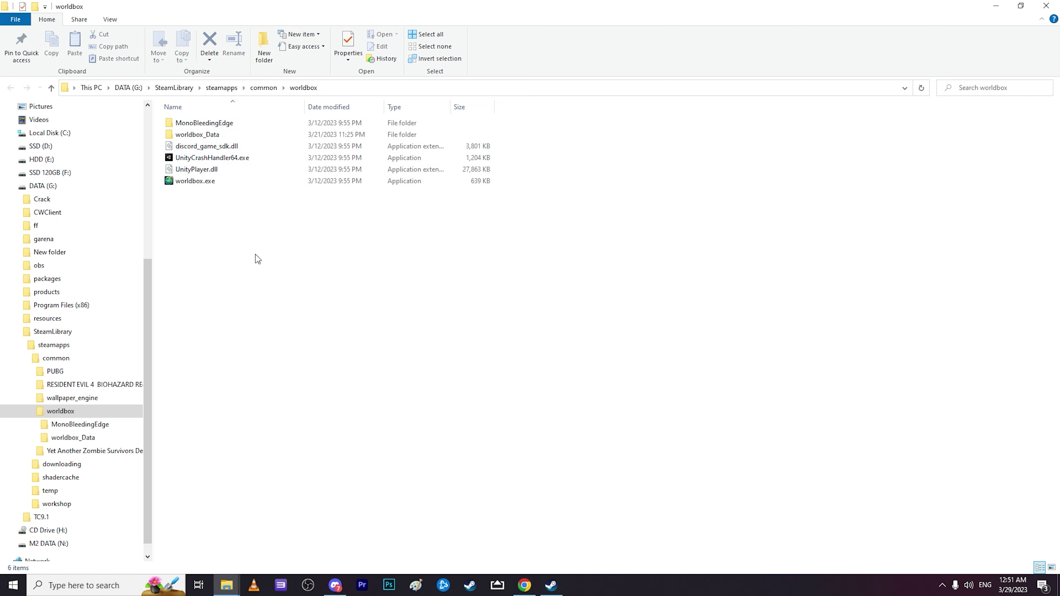
drag(248, 250, 369, 117)
click(427, 268)
- Copy the ncms.1.8.4.zip archive from the Downloads folder
mouse_move(233, 583)
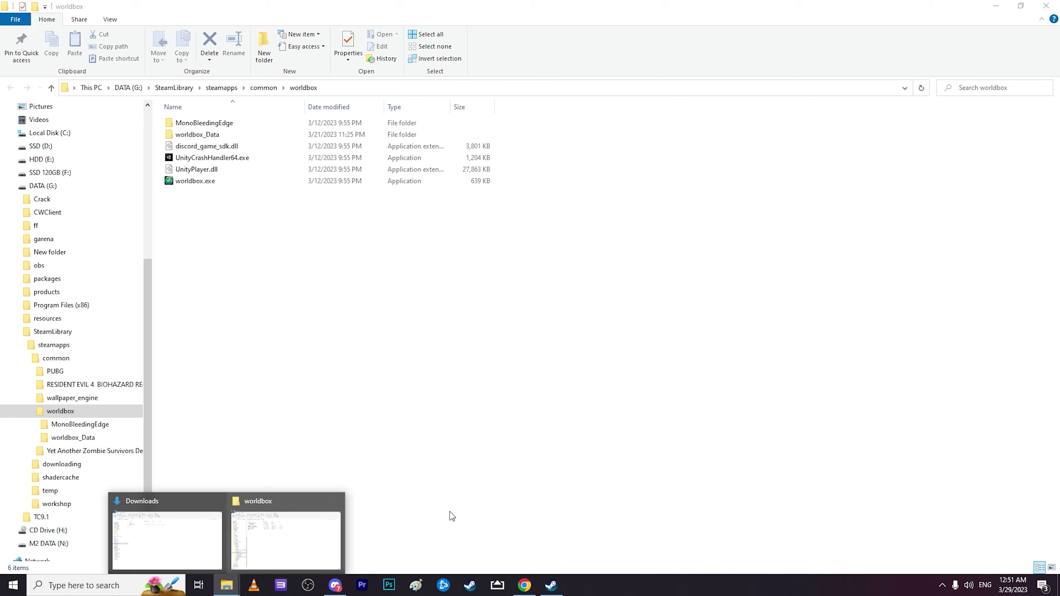
click(237, 532)
click(196, 141)
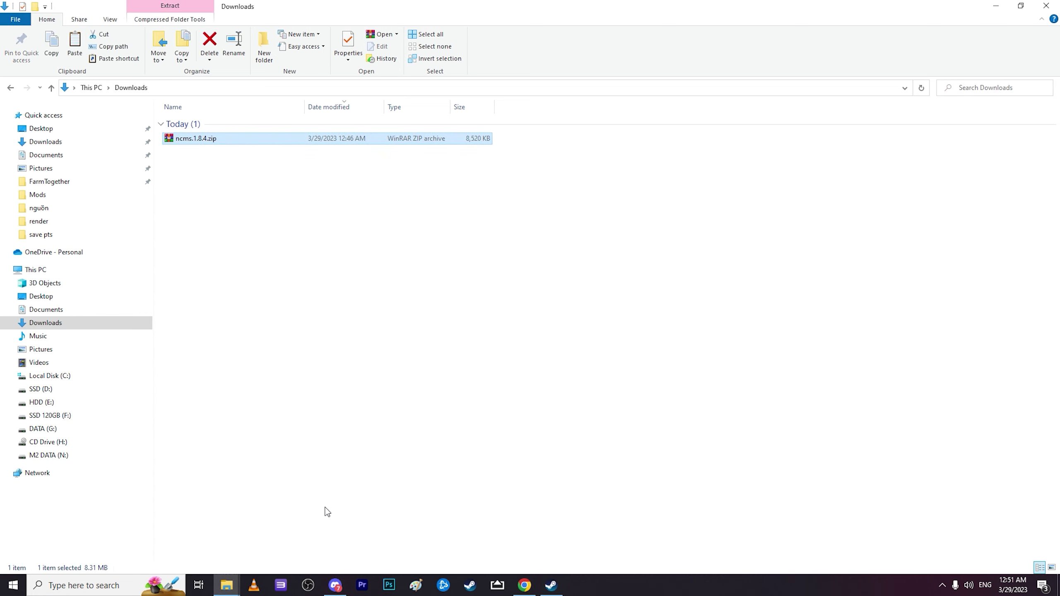
- Paste the copied archive into the game's mods folder, inside worldbox_Data and StreamingAssets
click(227, 584)
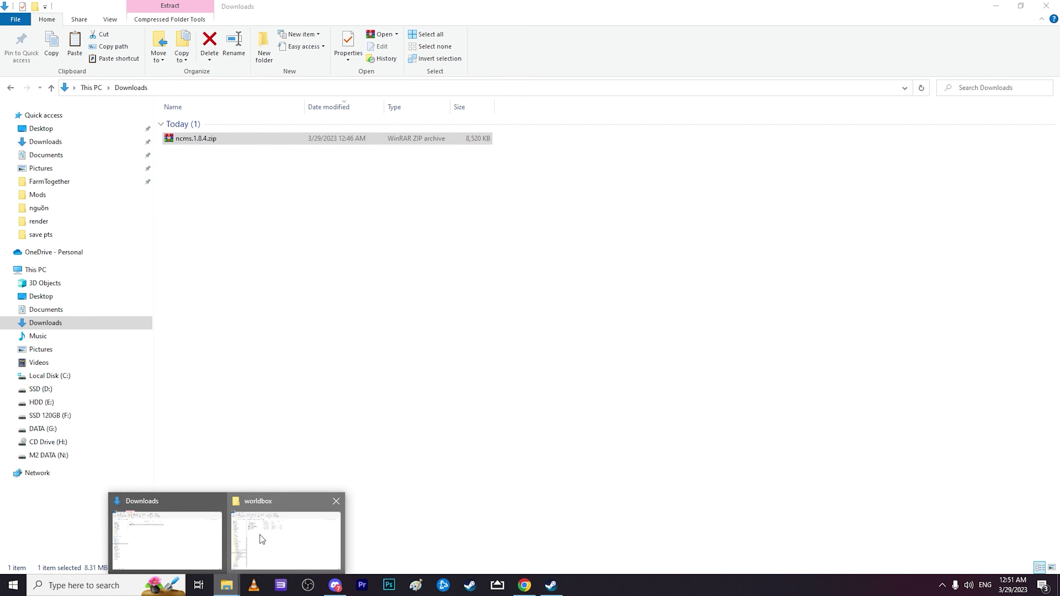
click(262, 539)
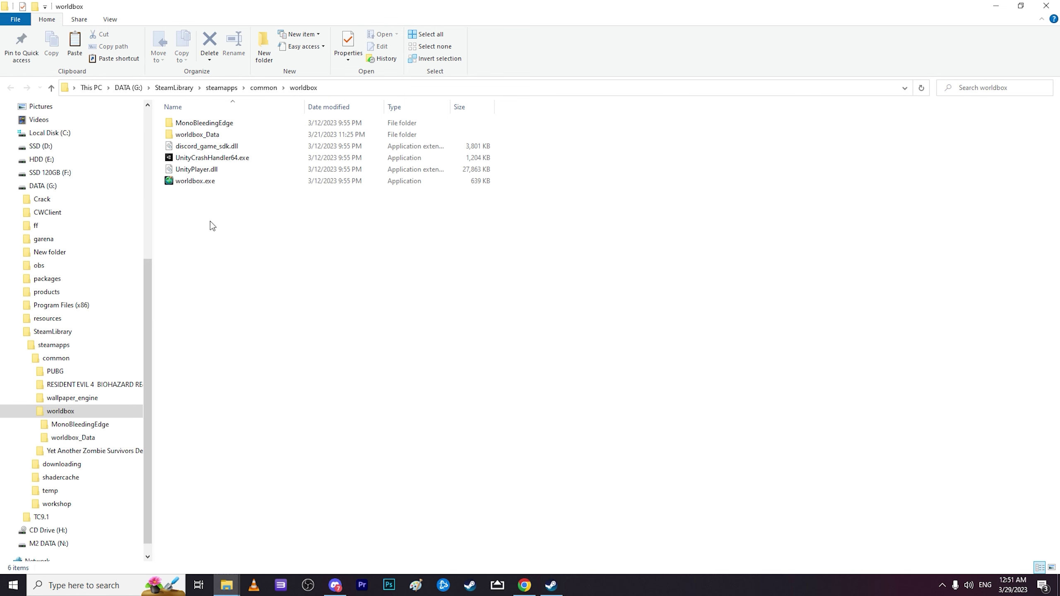
double_click(209, 138)
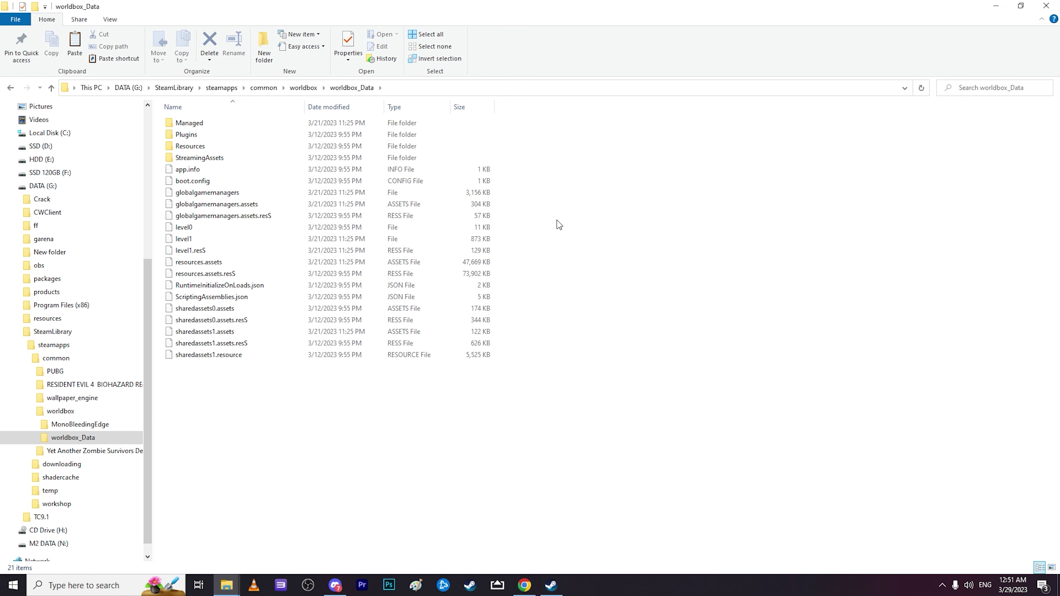
double_click(233, 159)
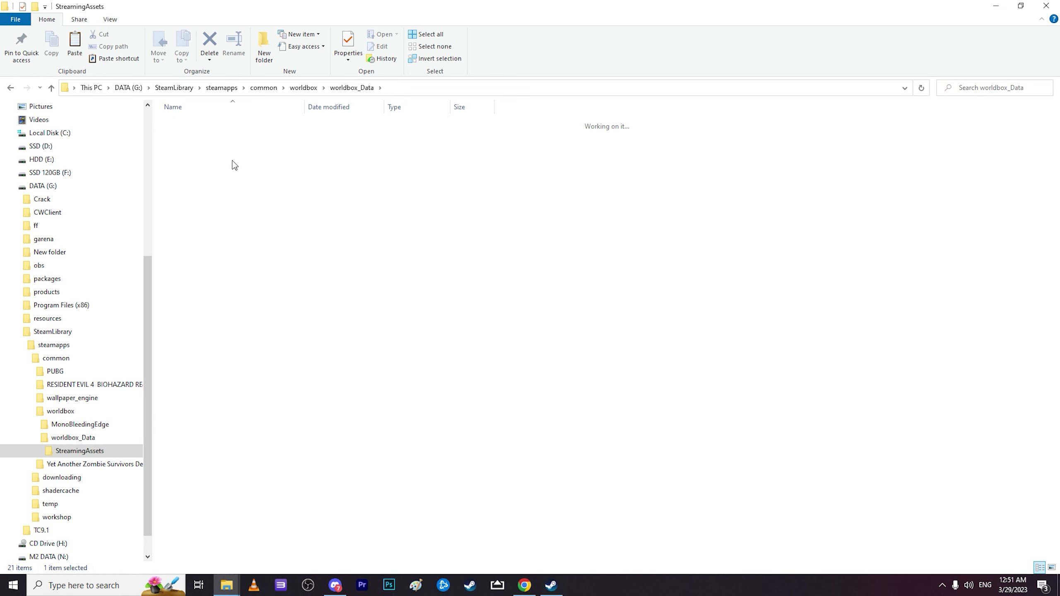
double_click(229, 122)
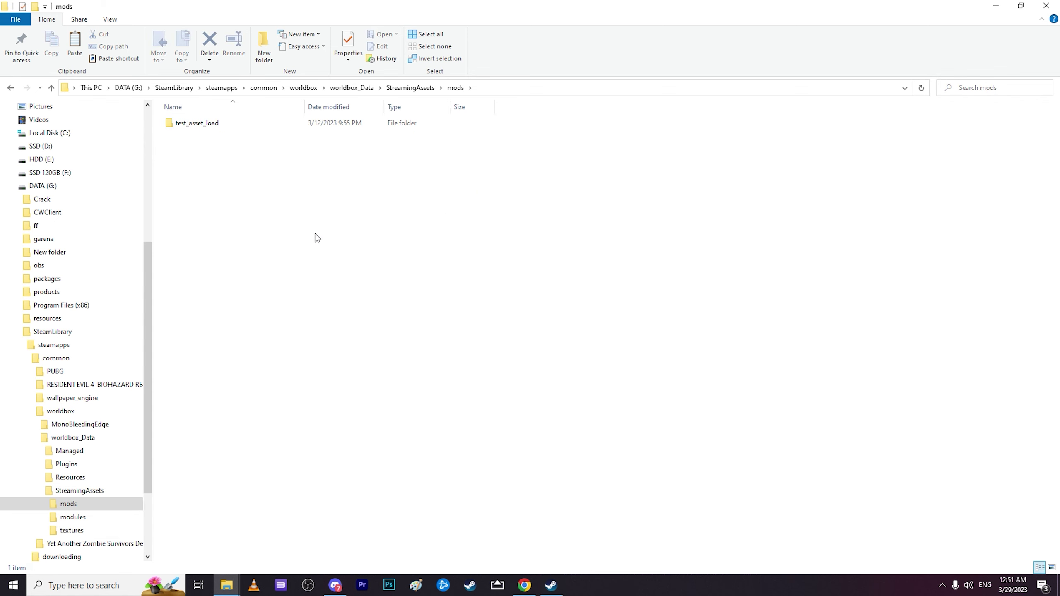
right_click(291, 231)
click(360, 310)
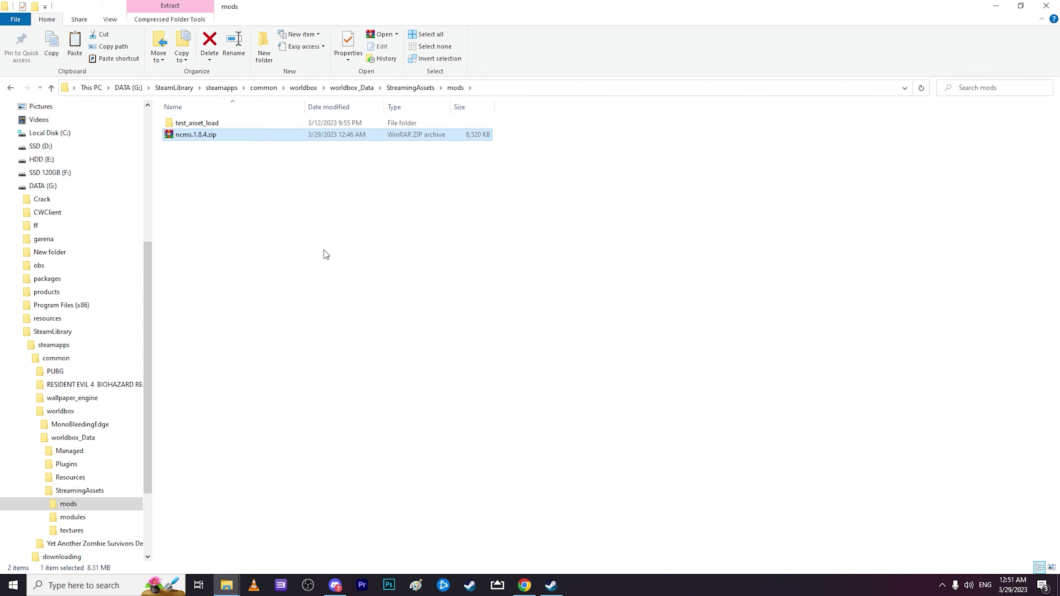
- Extract ncms.1.8.4.zip directly into the mods folder
right_click(289, 140)
click(234, 139)
right_click(232, 139)
click(304, 208)
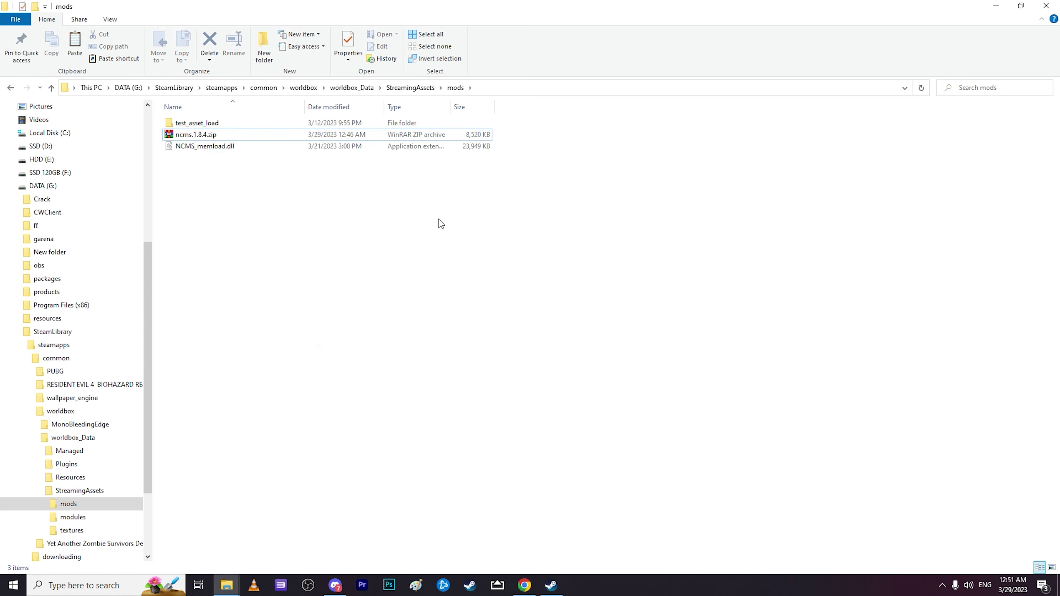
click(243, 136)
click(428, 251)
- Launch WorldBox from Steam and check the installed mods in the game's NCMS Mods window, closing it again
click(550, 585)
click(350, 250)
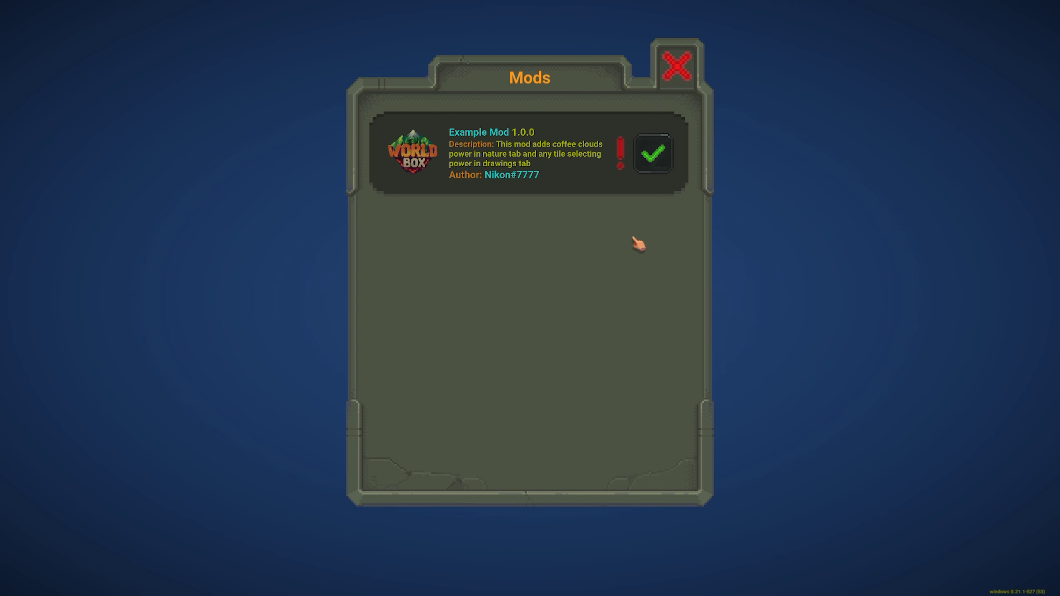
click(669, 77)
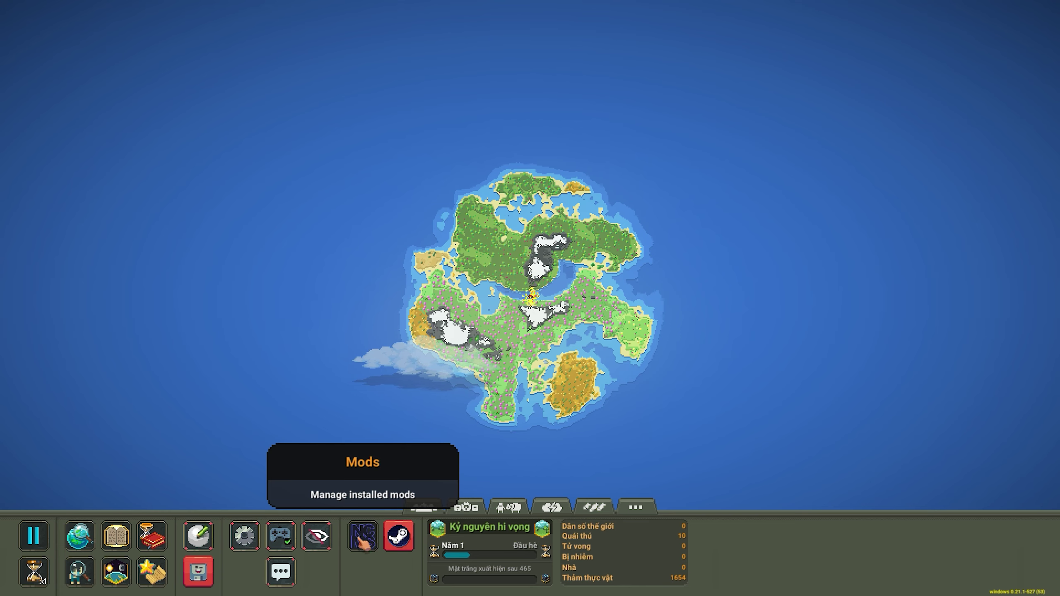
click(360, 539)
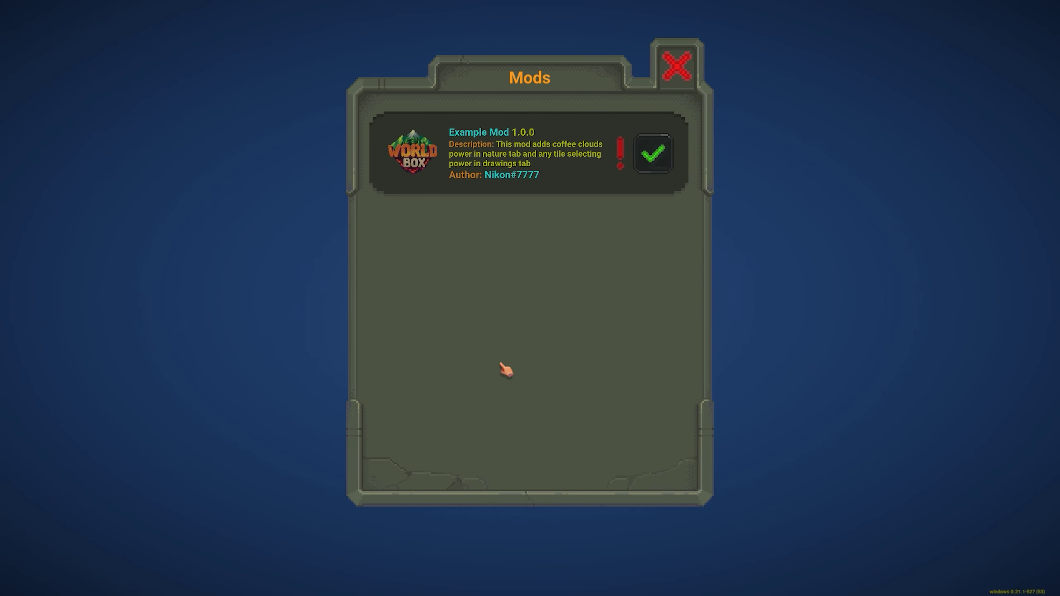
click(677, 66)
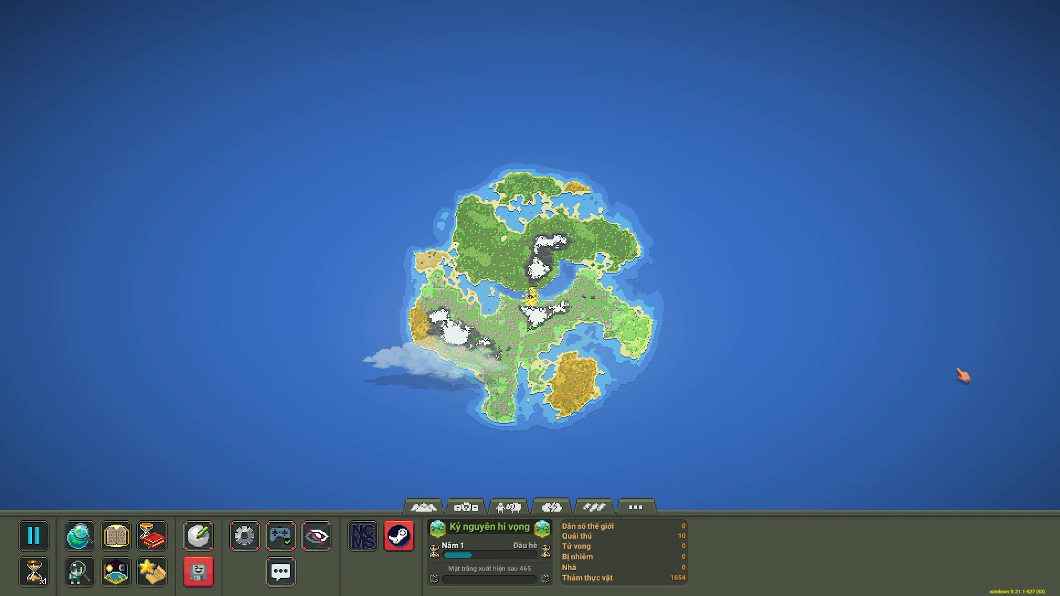
- Leave the game, switch to Discord and examine the recent mods channel posts and the WorldBox server's channel list
key(alt+Tab)
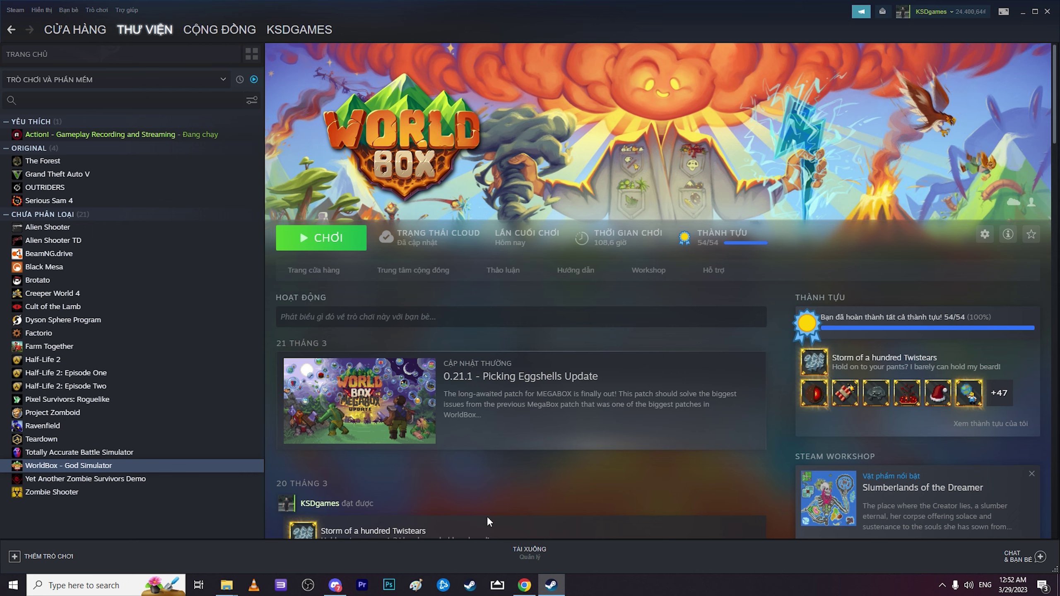
click(335, 585)
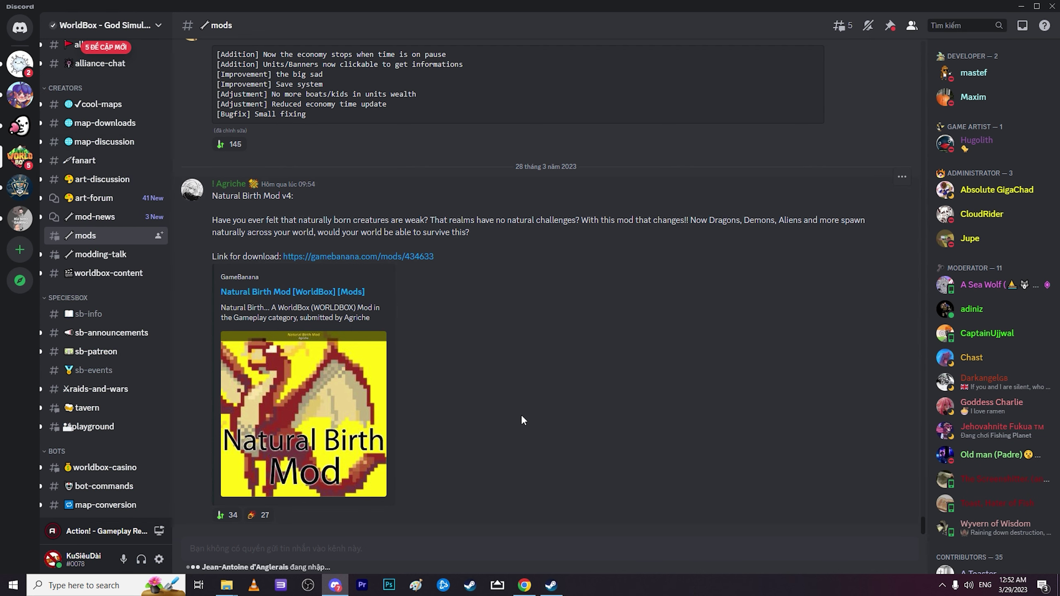
scroll(553, 424, up, 8)
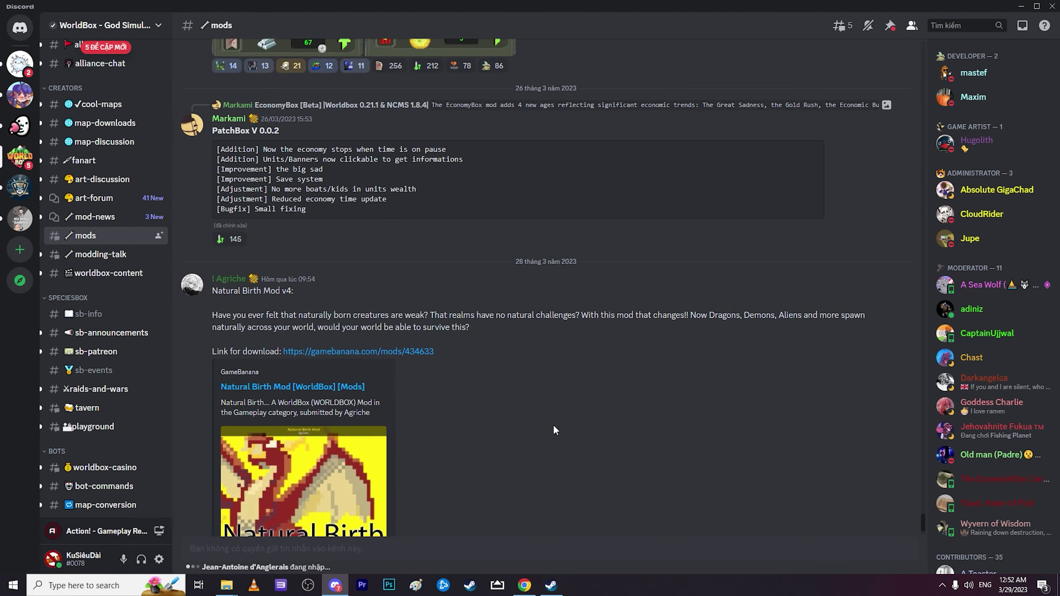
scroll(108, 233, up, 5)
scroll(181, 237, up, 6)
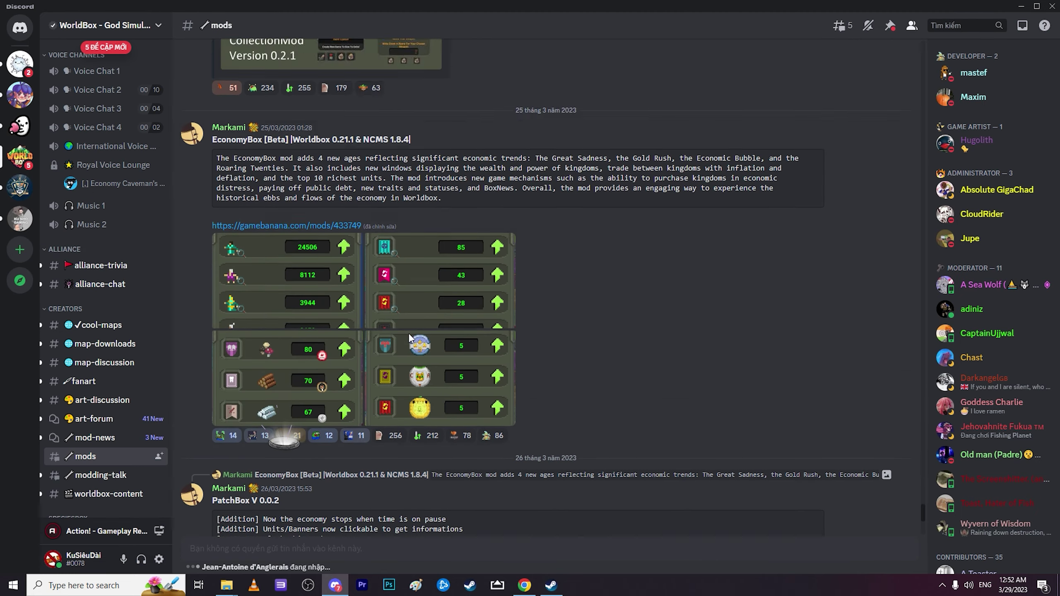
scroll(93, 221, down, 6)
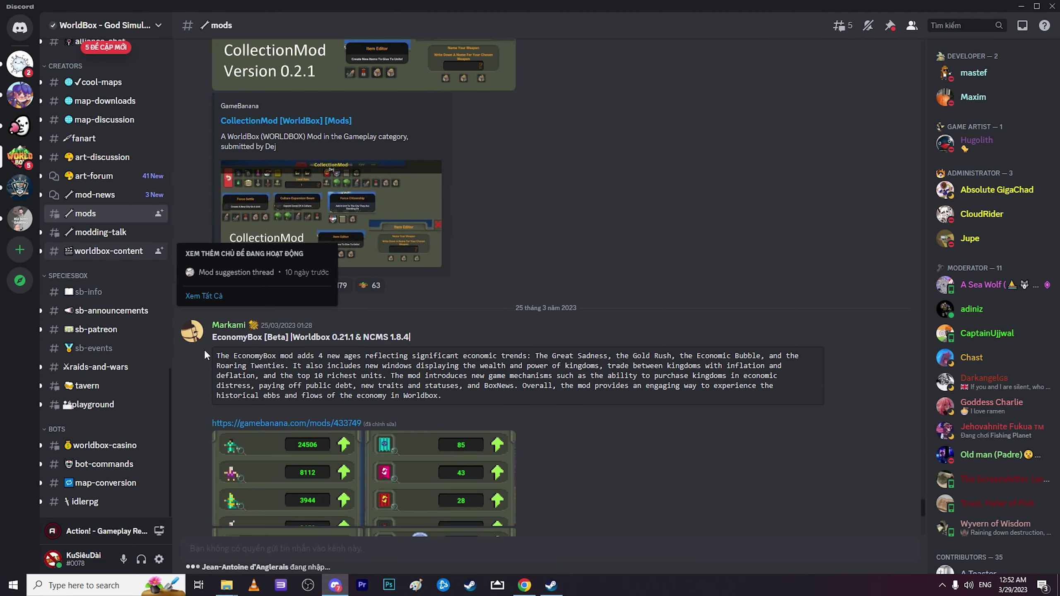
scroll(133, 271, up, 10)
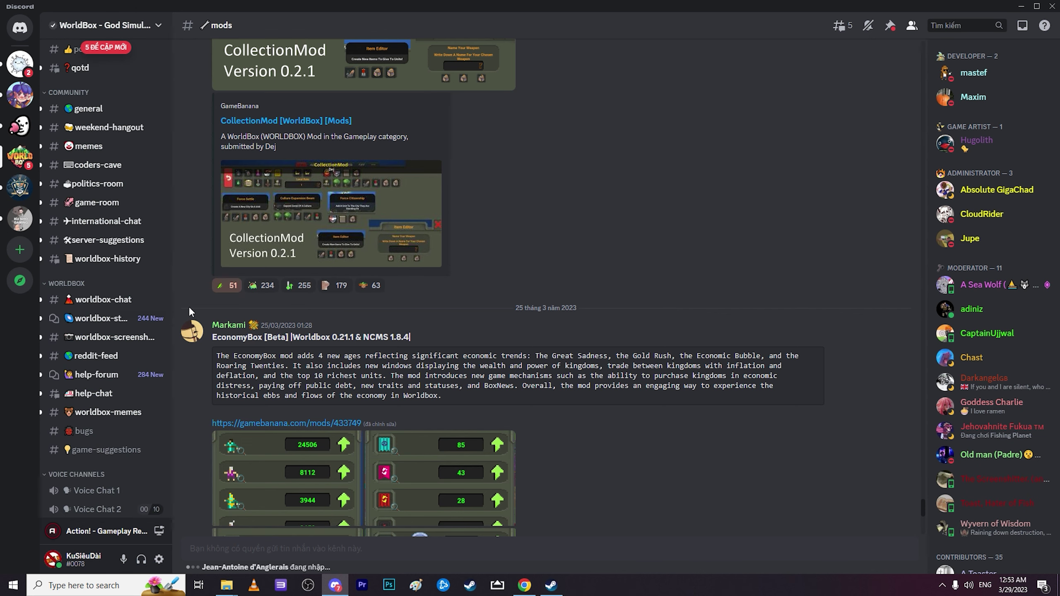
scroll(134, 277, up, 3)
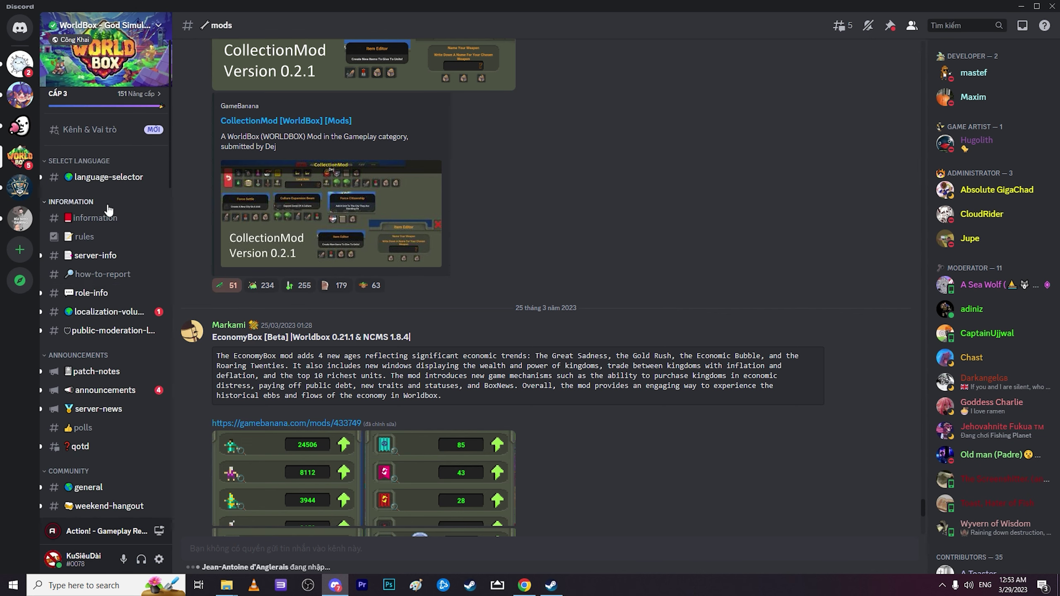
scroll(122, 210, down, 12)
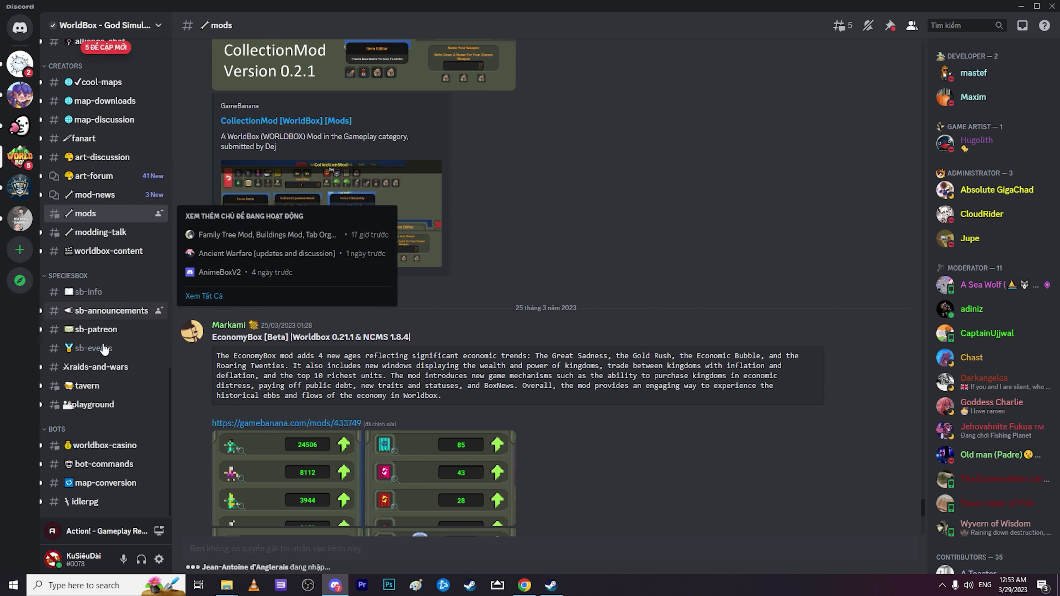
mouse_move(104, 218)
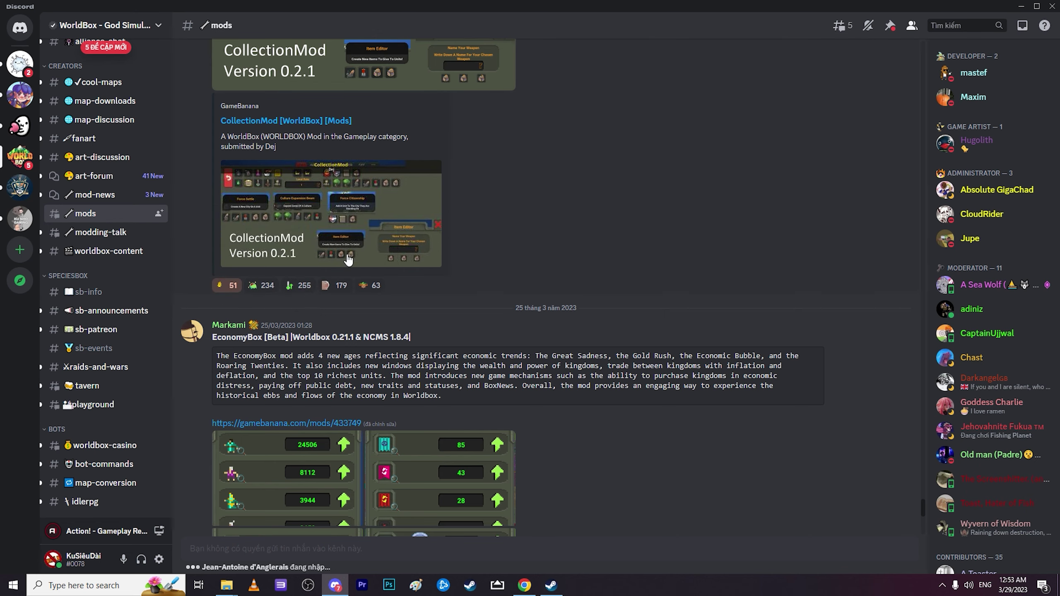
- Look through the mods channel posts for the CollectionMod feature list and its GameBanana download link
scroll(631, 411, down, 5)
scroll(632, 407, down, 10)
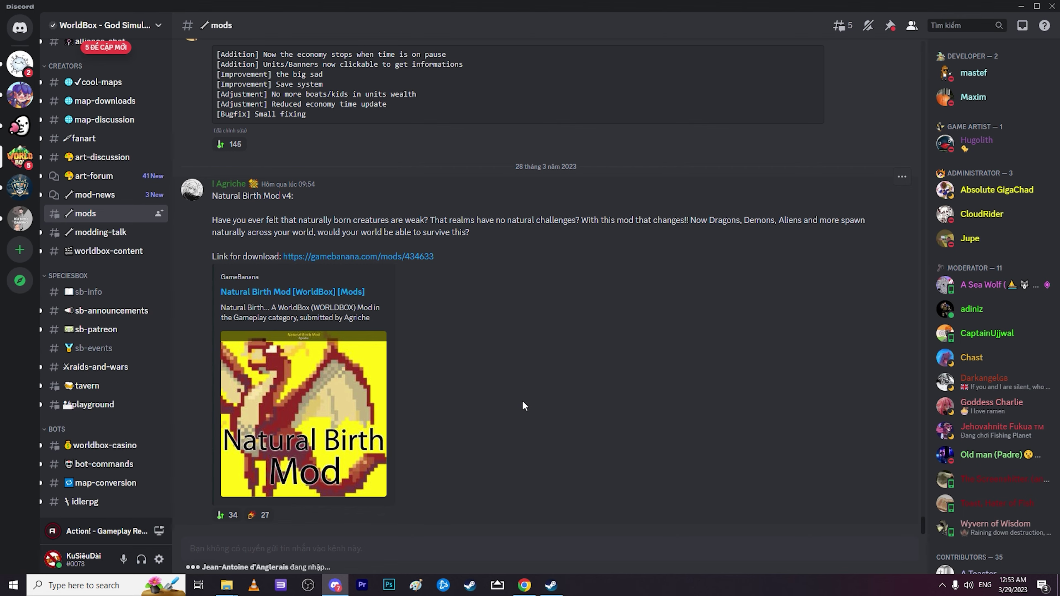
scroll(521, 401, up, 15)
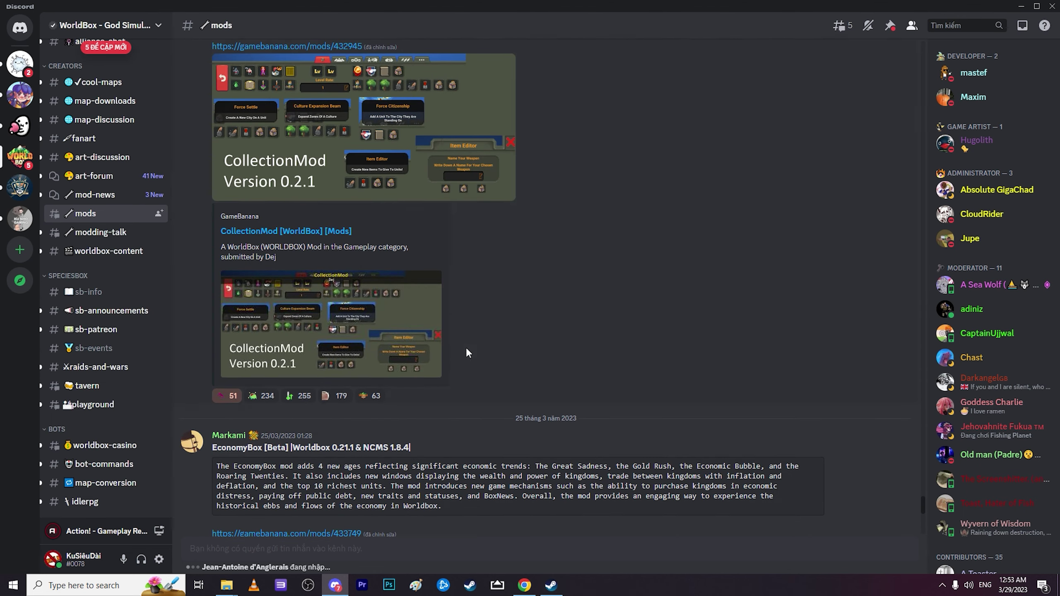
scroll(467, 352, up, 5)
scroll(468, 353, down, 15)
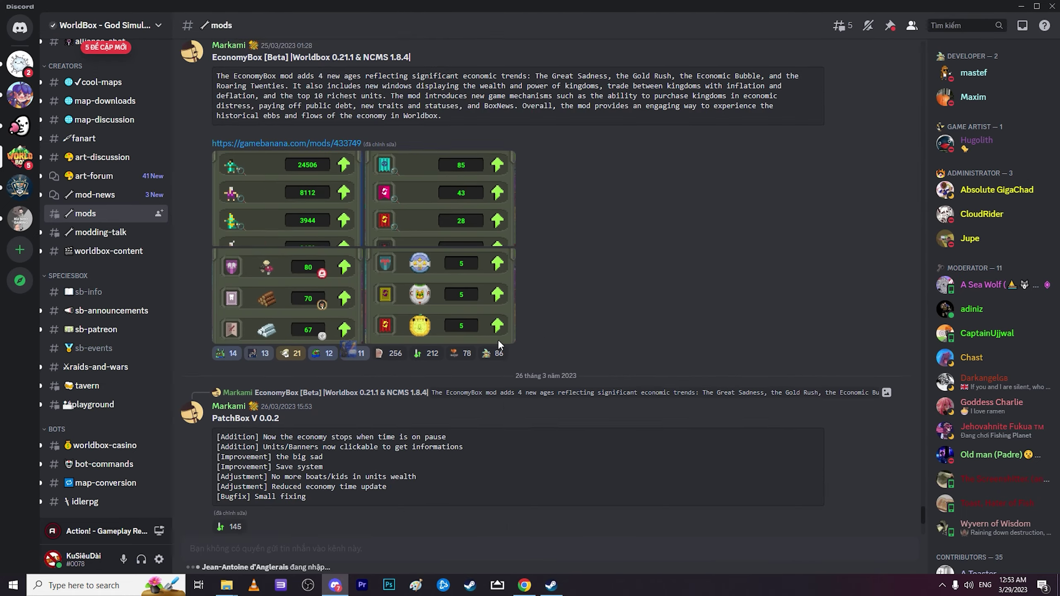
scroll(497, 340, up, 12)
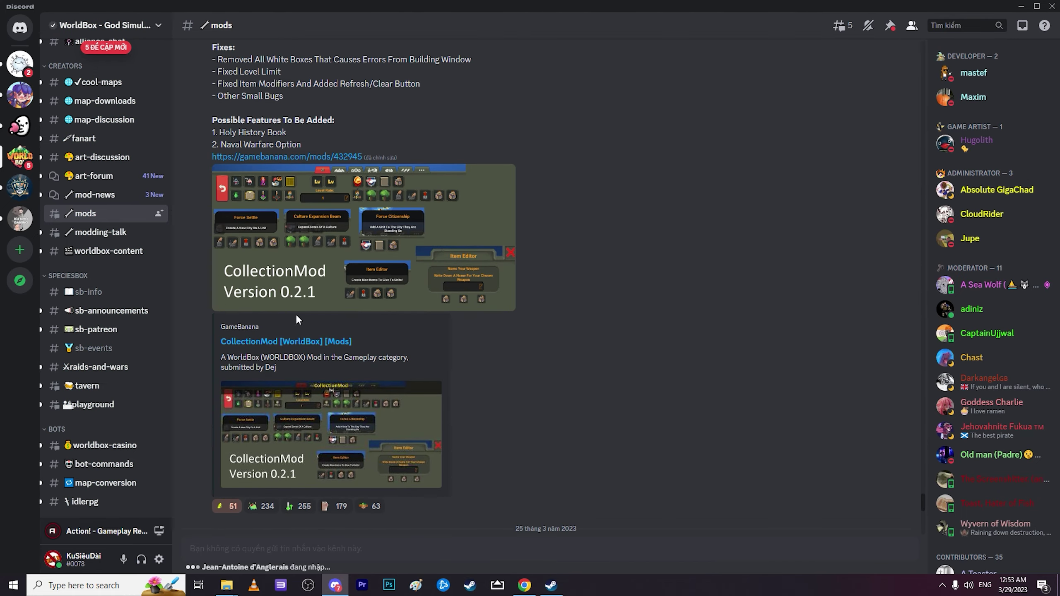
scroll(399, 346, up, 7)
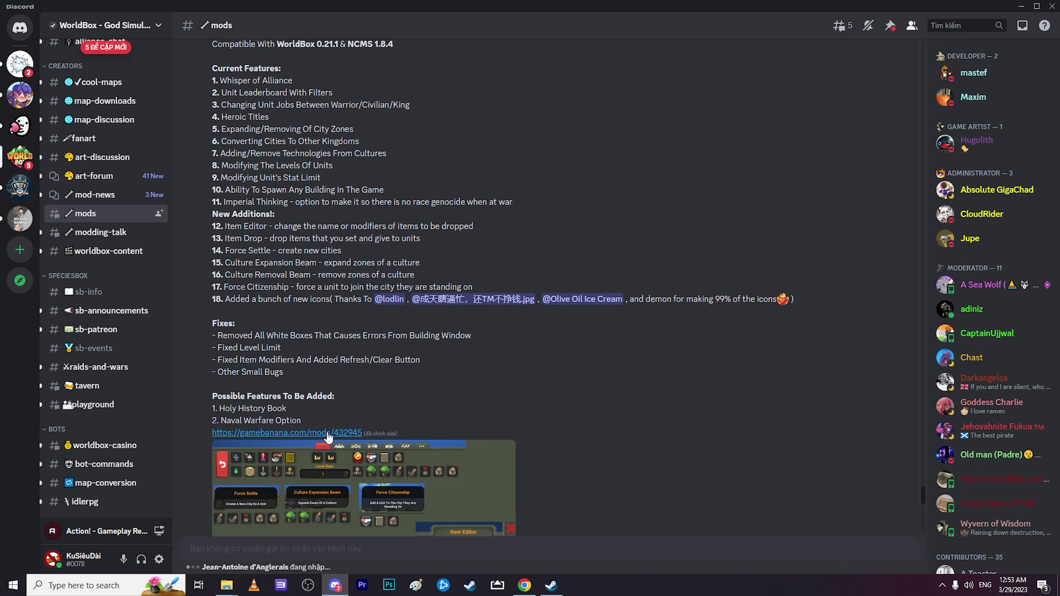
- Read the EconomyBox, PatchBox and Natural Birth Mod posts further down the mods channel
scroll(607, 430, down, 15)
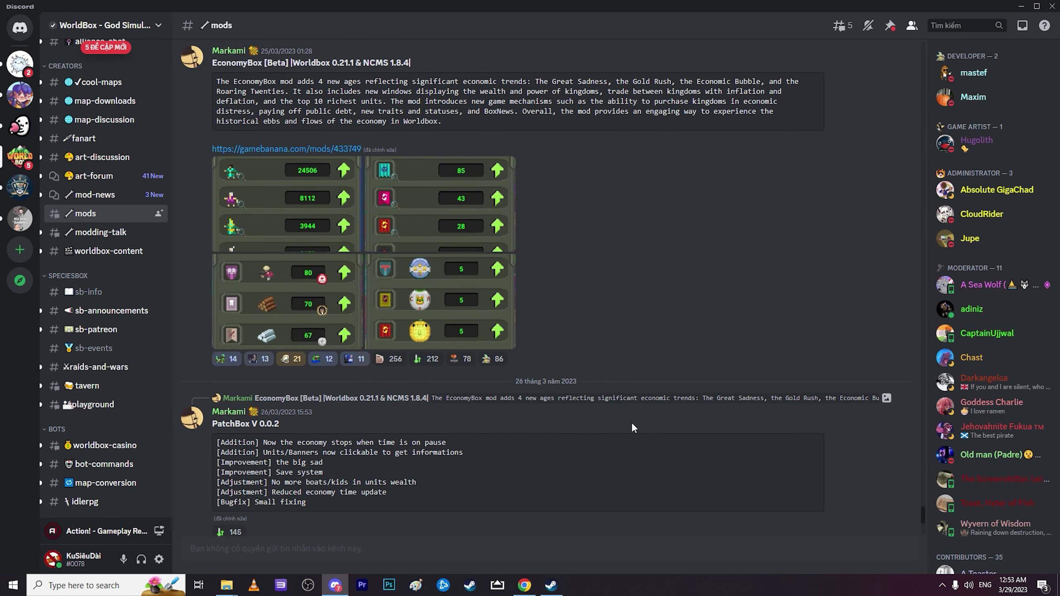
scroll(631, 423, down, 4)
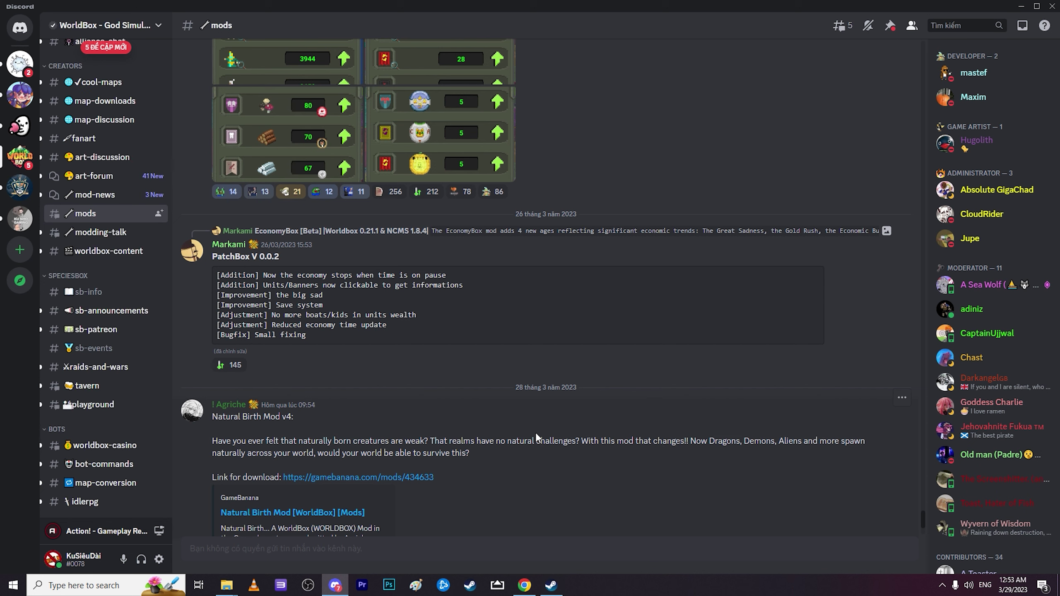
right_click(535, 433)
- Switch to Chrome, search for "banana game worldbox" in a new tab and open GameBanana's WorldBox Mods & Resources page
click(524, 585)
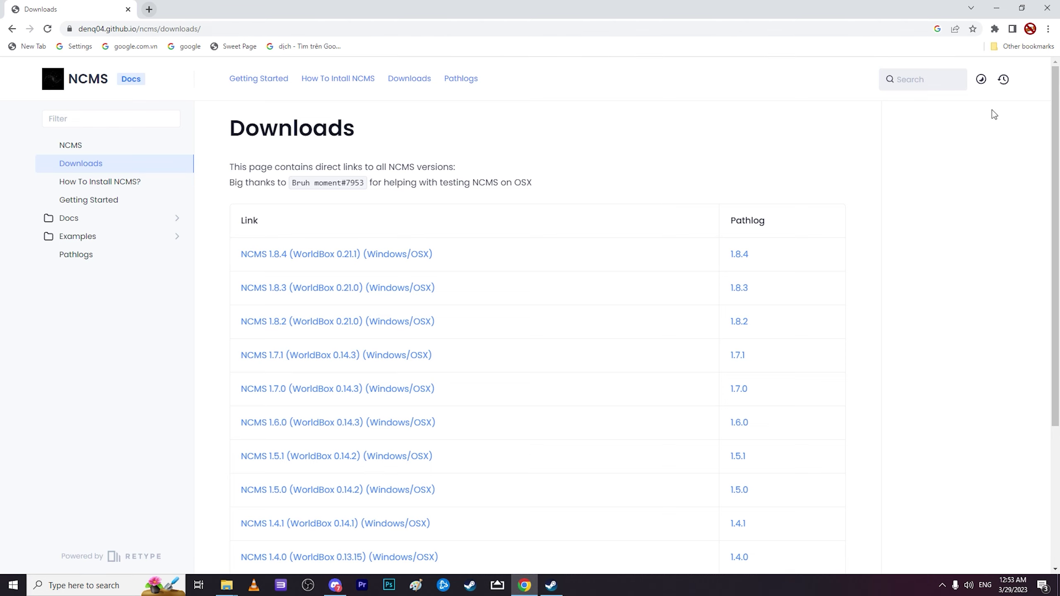
click(148, 9)
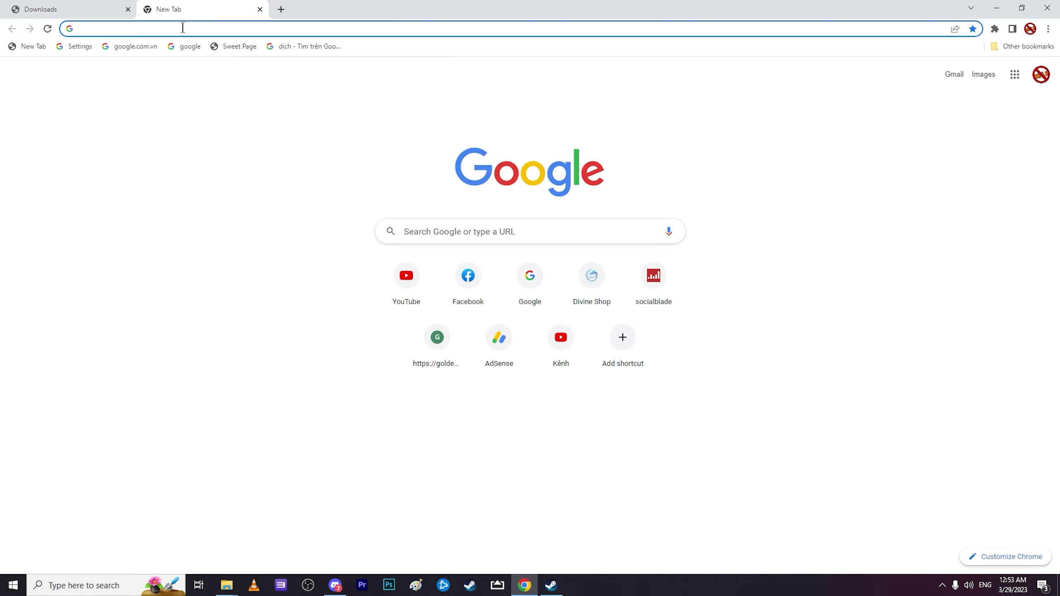
text(banana game worldbox)
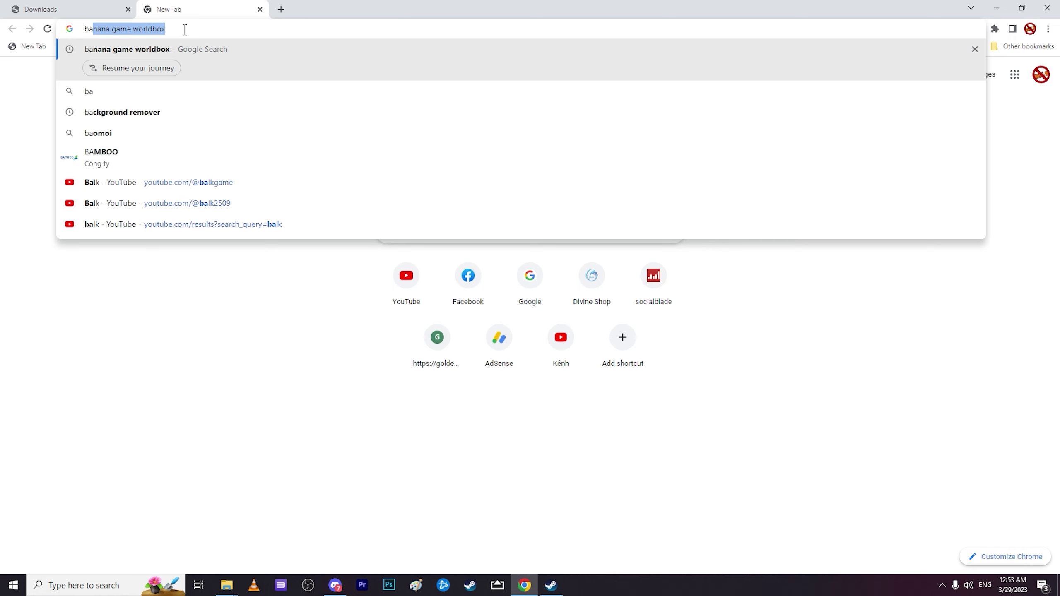
click(170, 29)
key(ctrl+a)
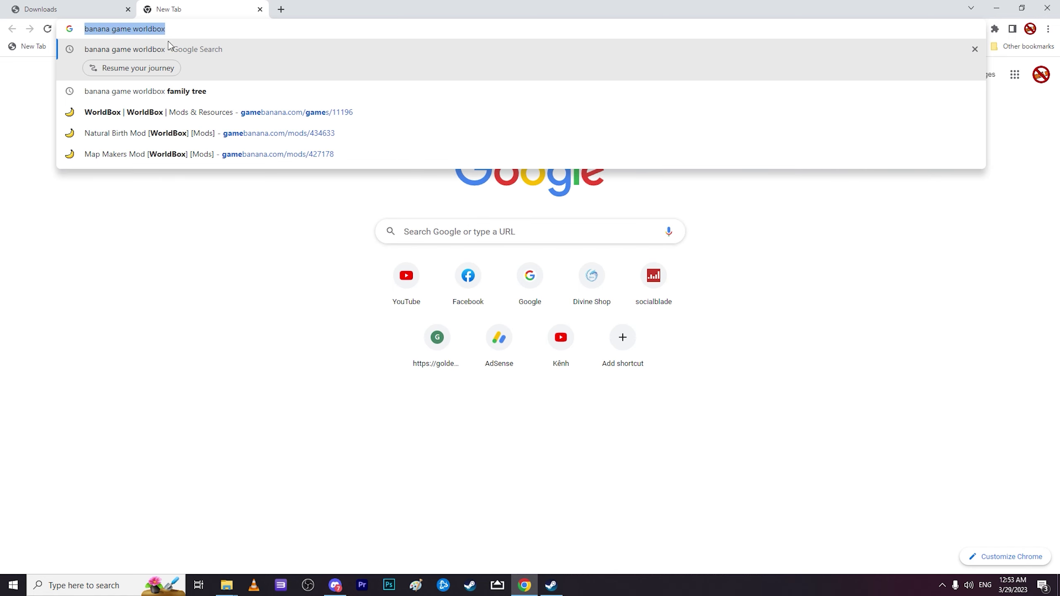
click(172, 33)
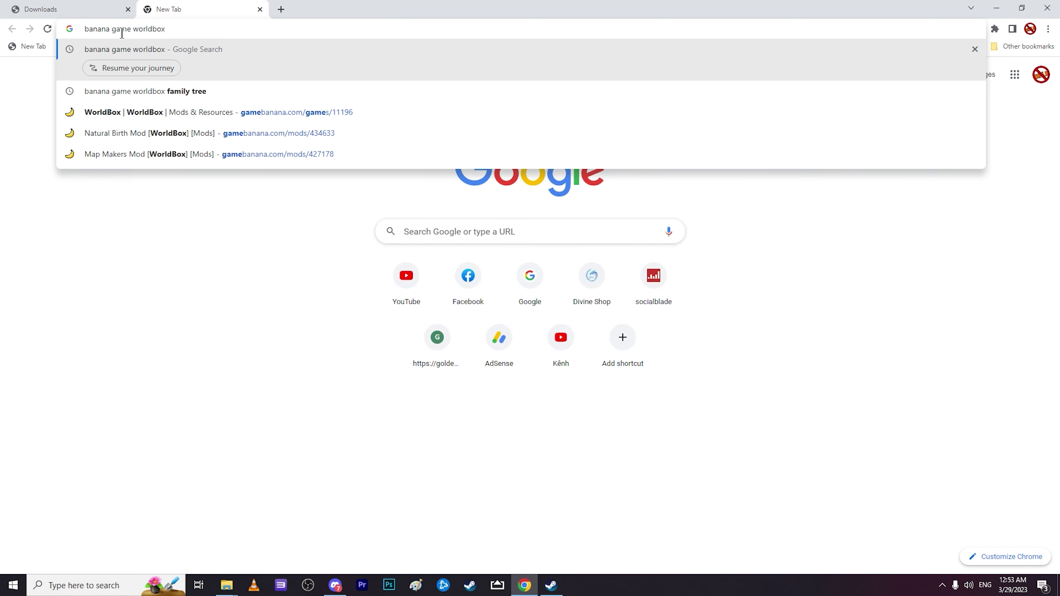
key(Return)
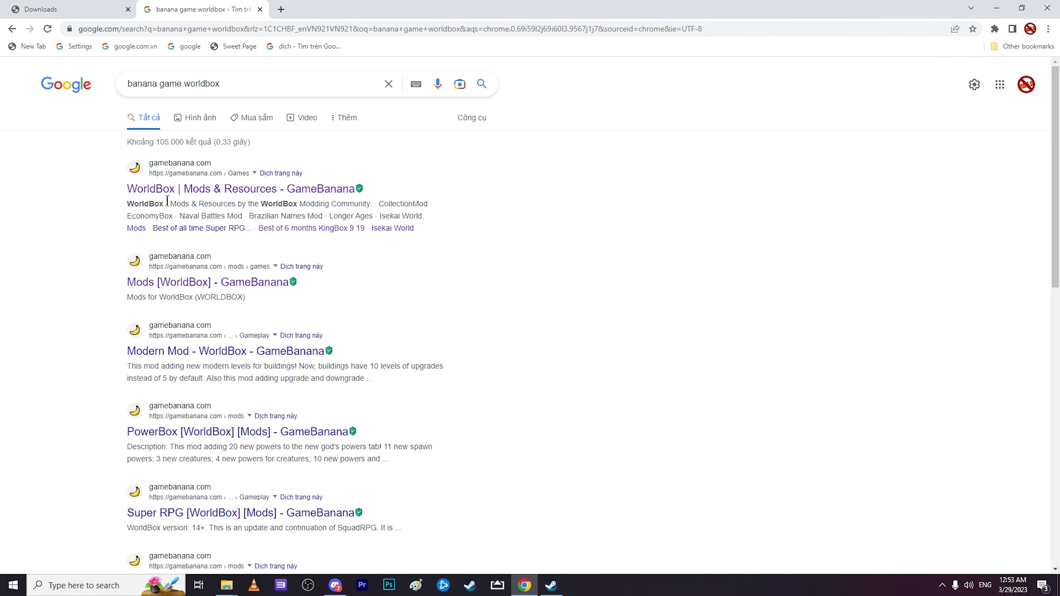
click(198, 194)
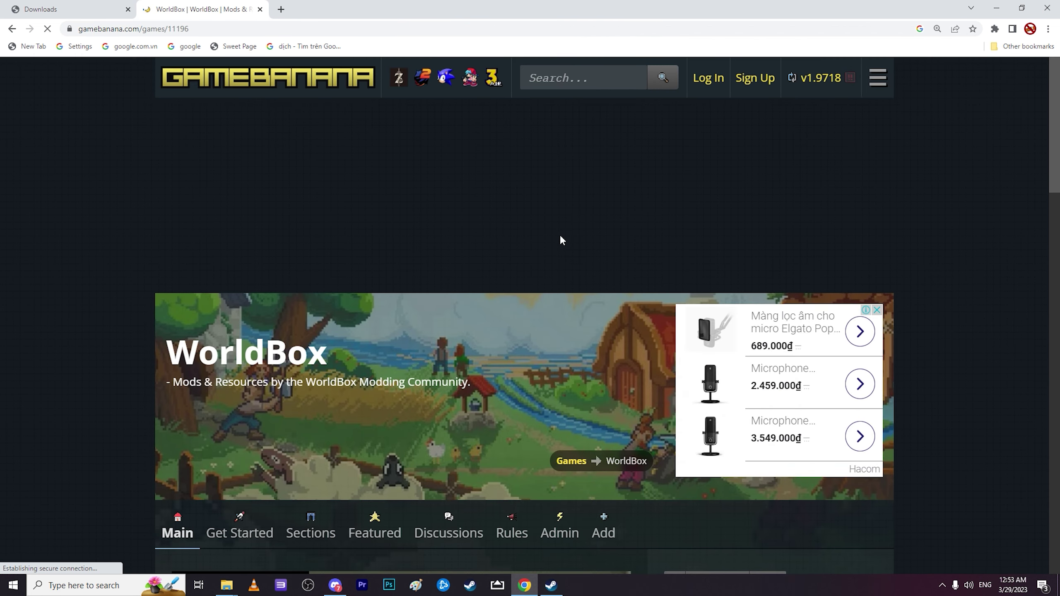
- Look through the WorldBox mod listing on GameBanana and open the Natural Birth Mod page
scroll(559, 246, down, 6)
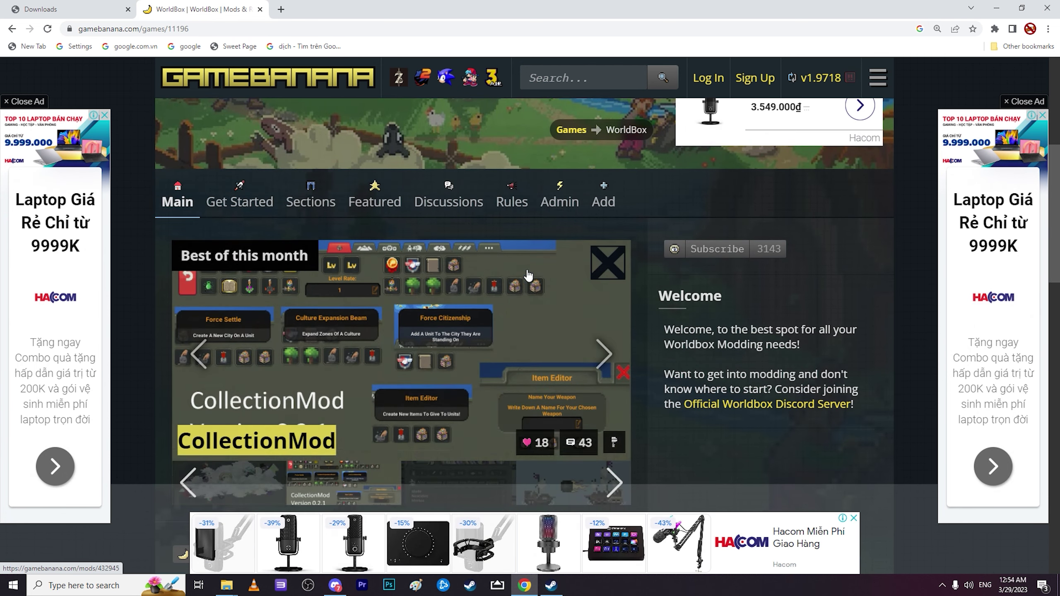
scroll(534, 267, up, 6)
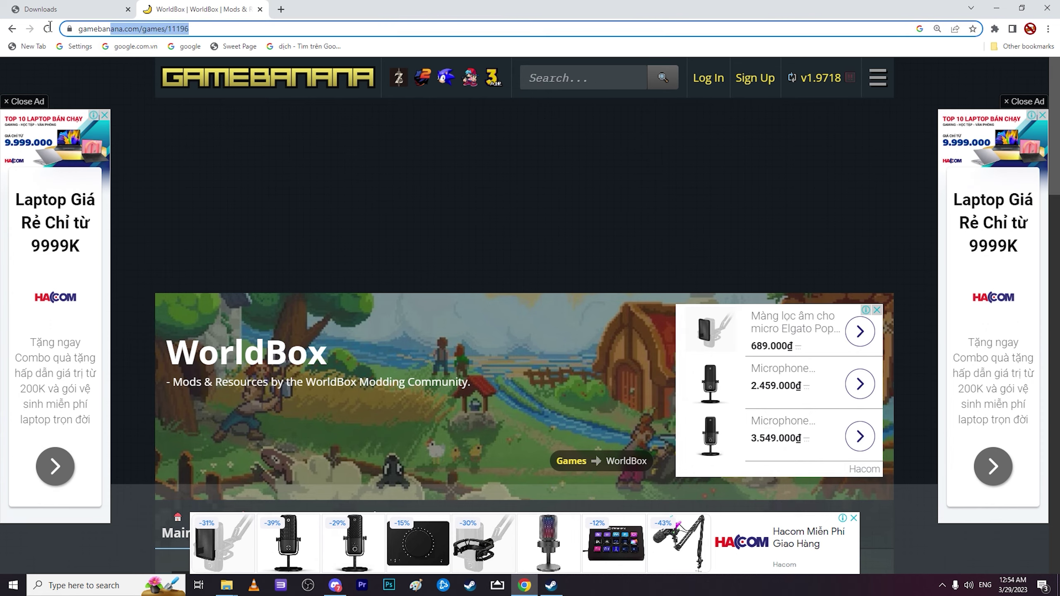
scroll(417, 217, down, 12)
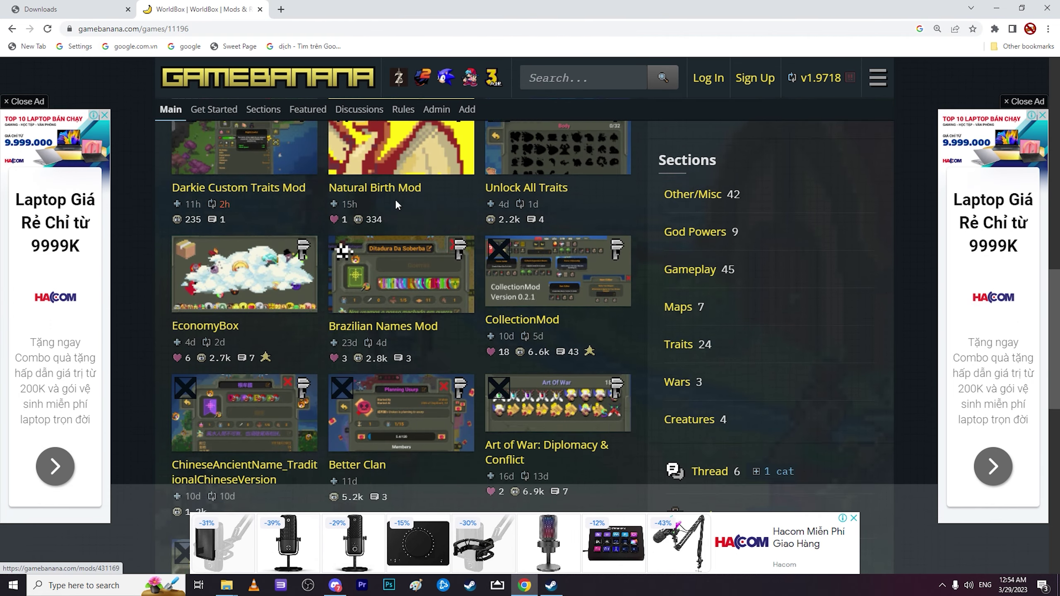
scroll(514, 256, up, 4)
scroll(514, 257, up, 8)
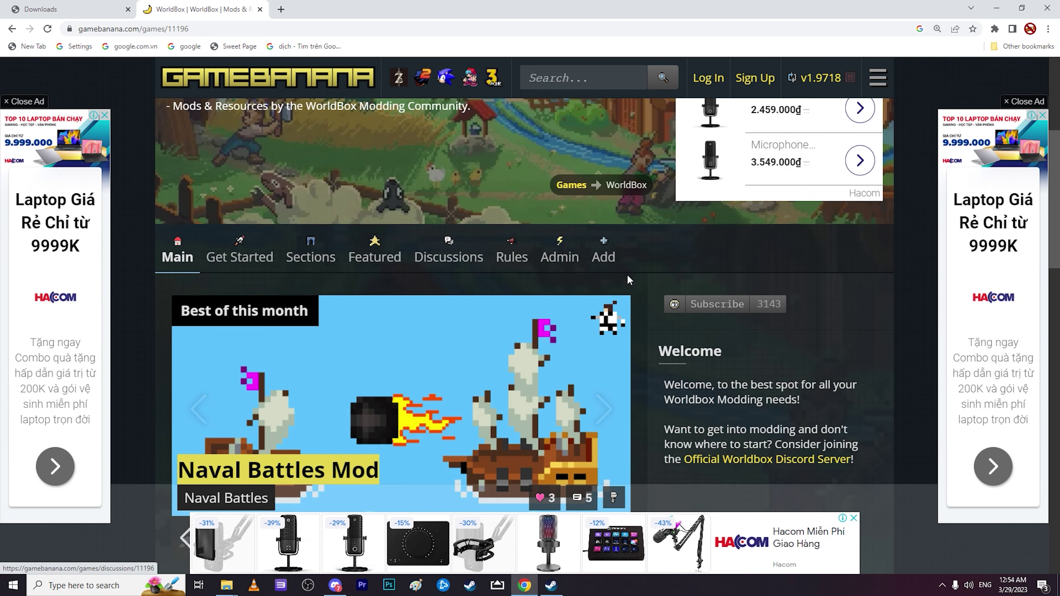
scroll(334, 295, down, 8)
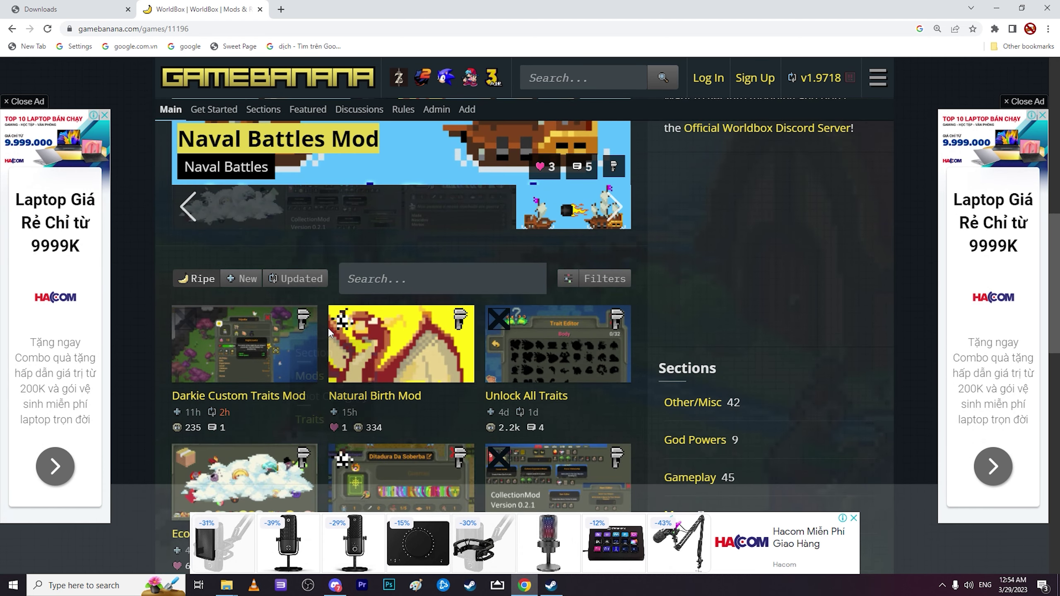
scroll(586, 346, down, 8)
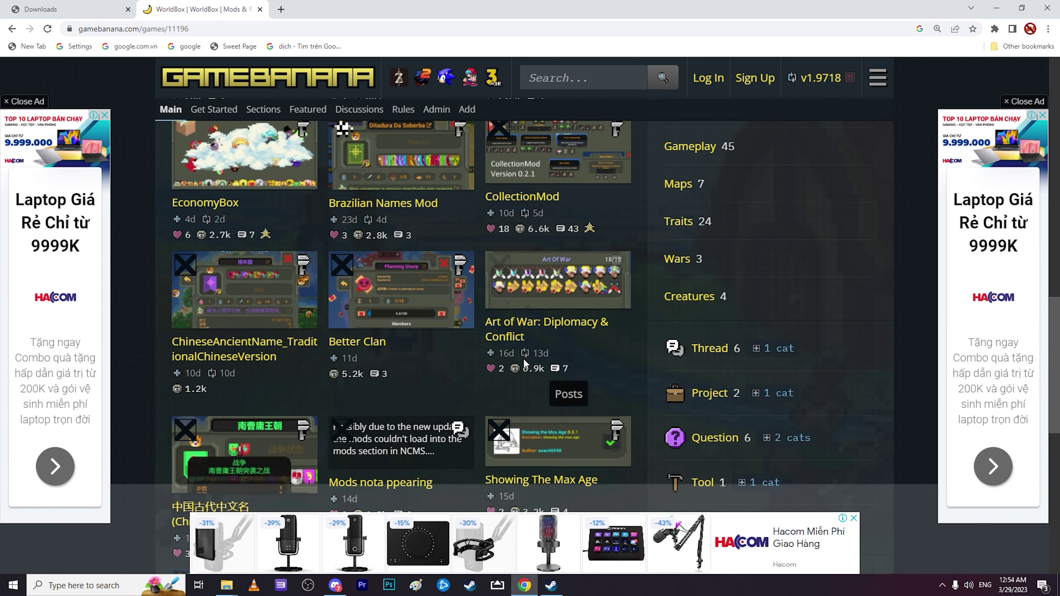
scroll(523, 357, up, 3)
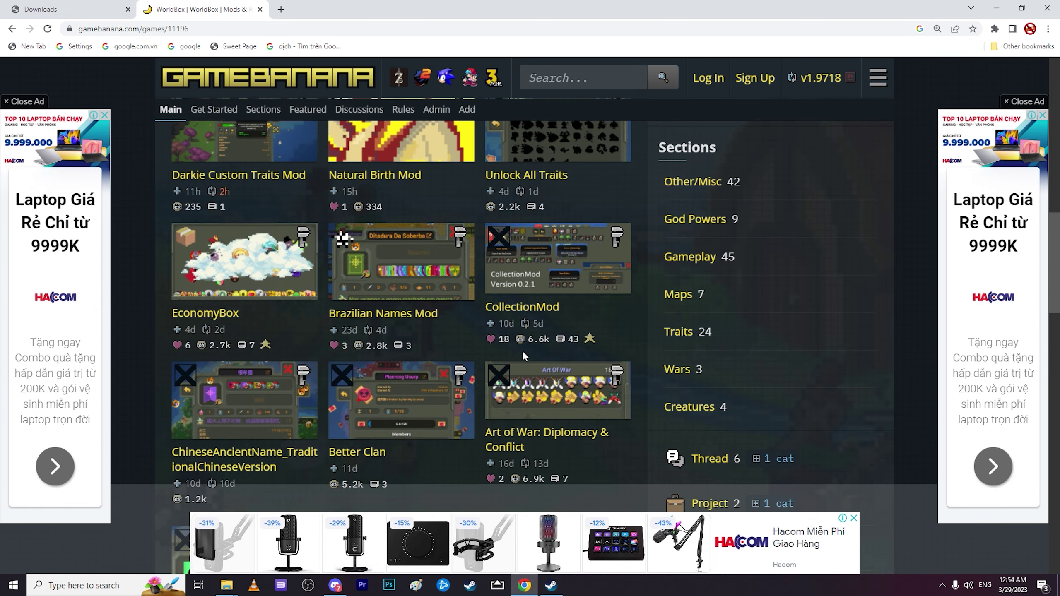
scroll(522, 355, up, 5)
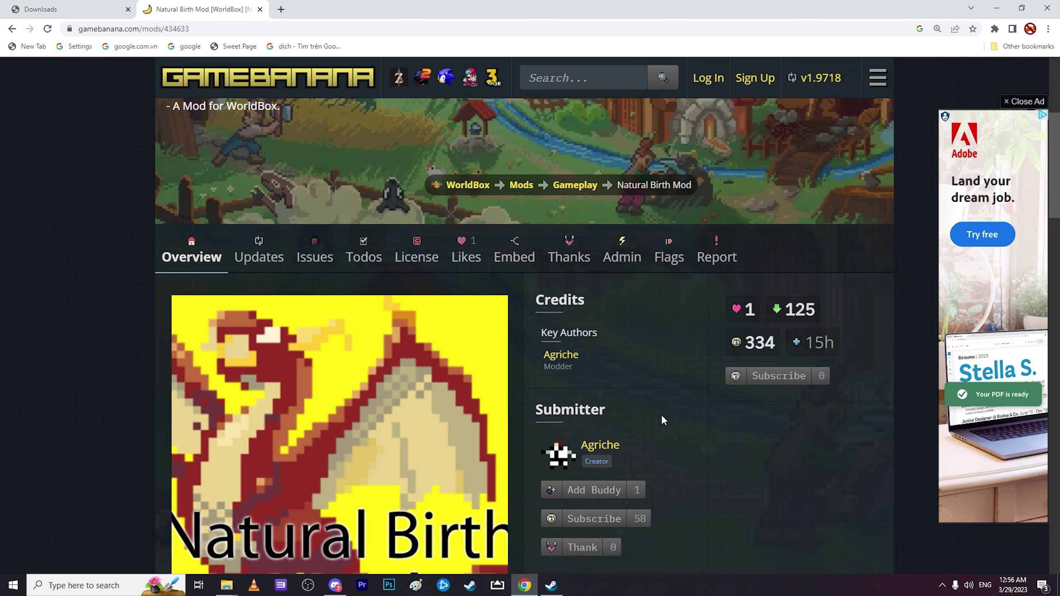
- Examine the Natural Birth Mod page for its description, version details and download files
scroll(661, 415, down, 4)
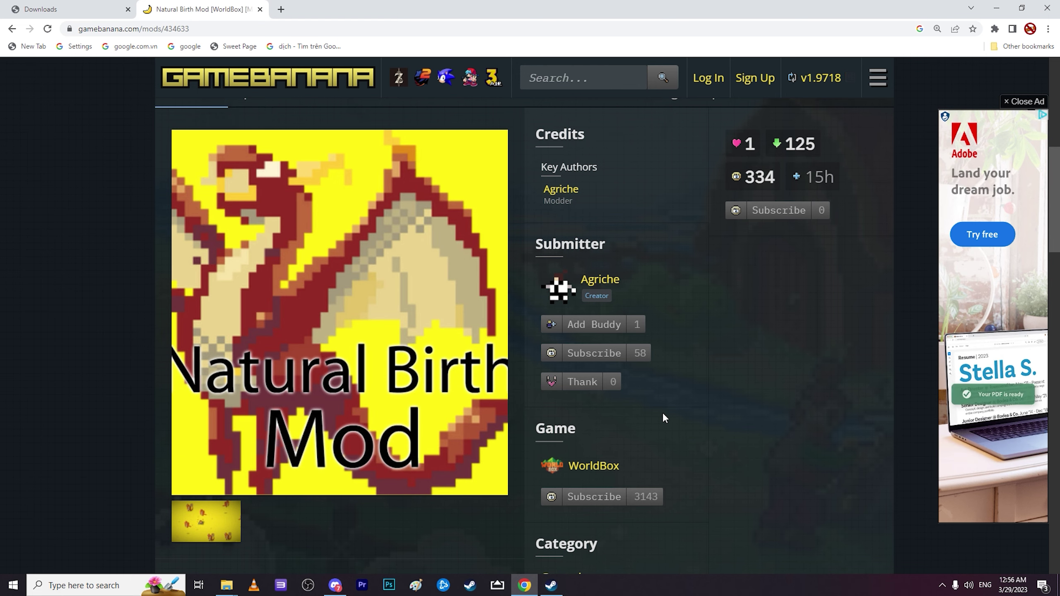
scroll(664, 418, up, 1)
scroll(664, 415, up, 5)
scroll(657, 432, down, 5)
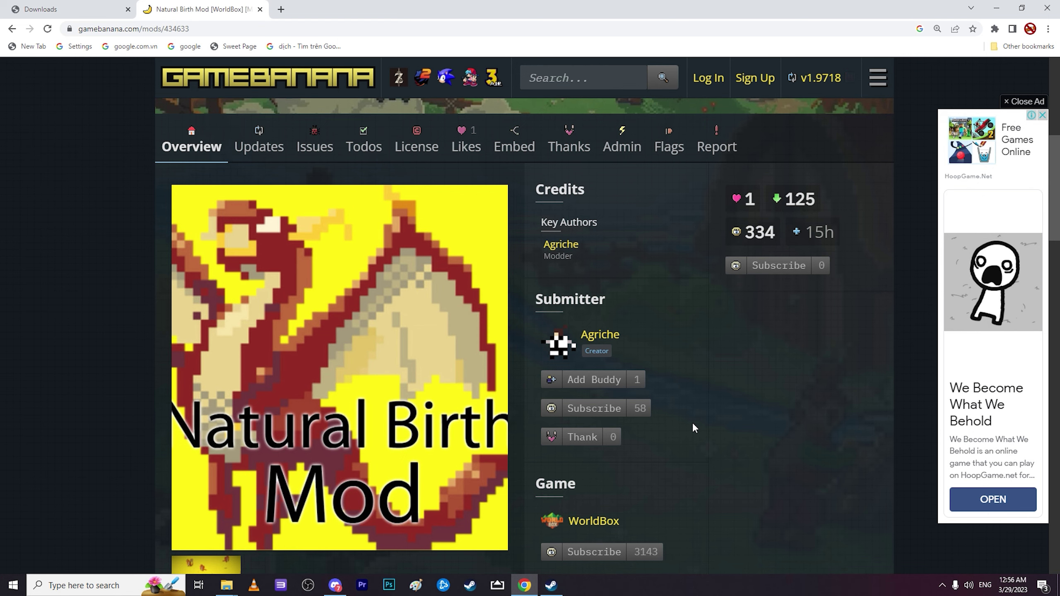
scroll(692, 422, down, 5)
scroll(692, 423, down, 8)
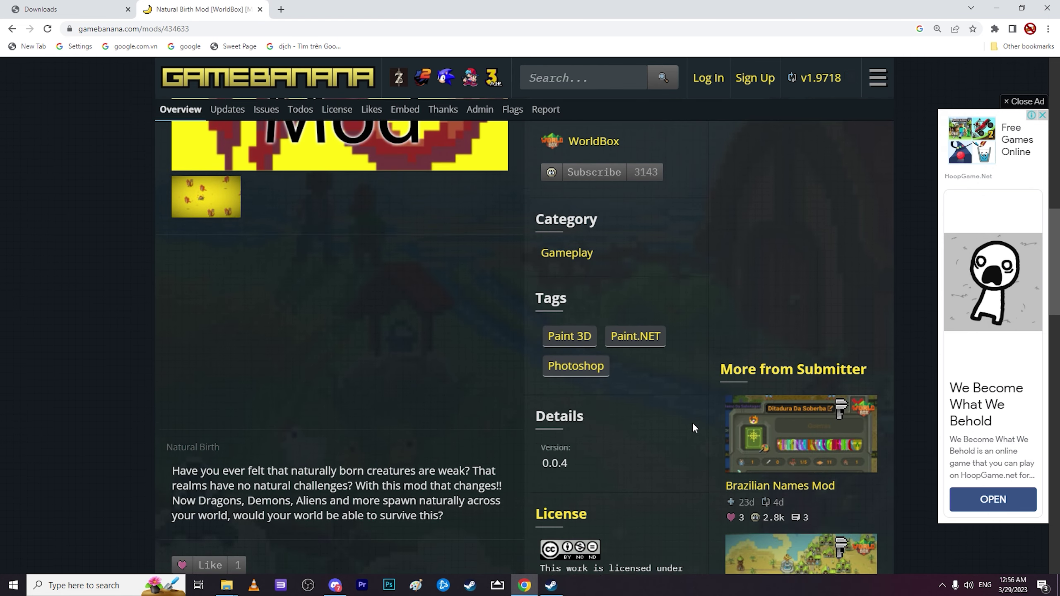
scroll(487, 384, down, 3)
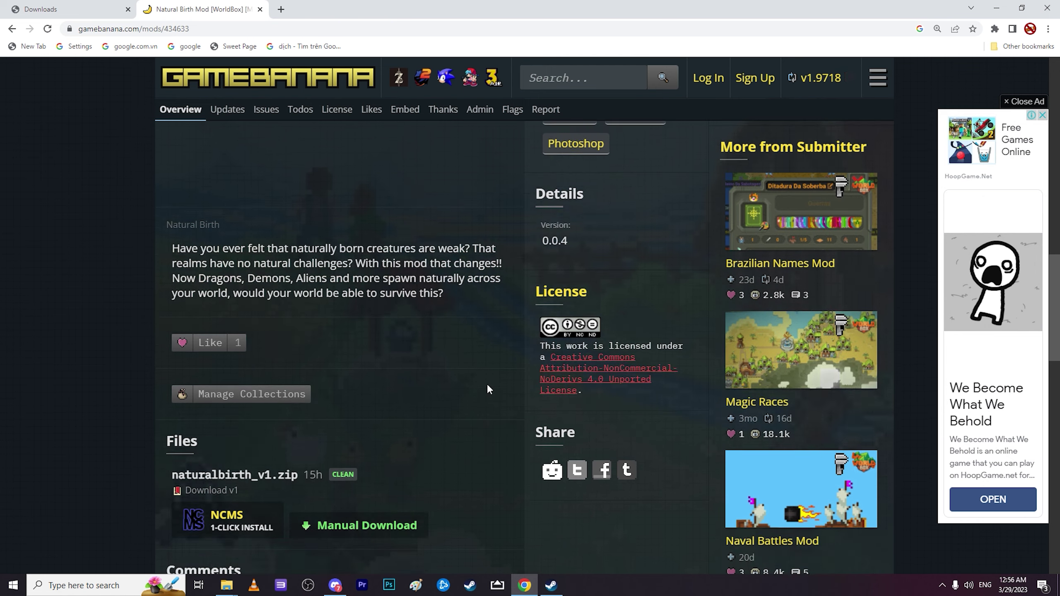
scroll(625, 353, up, 7)
scroll(632, 356, up, 4)
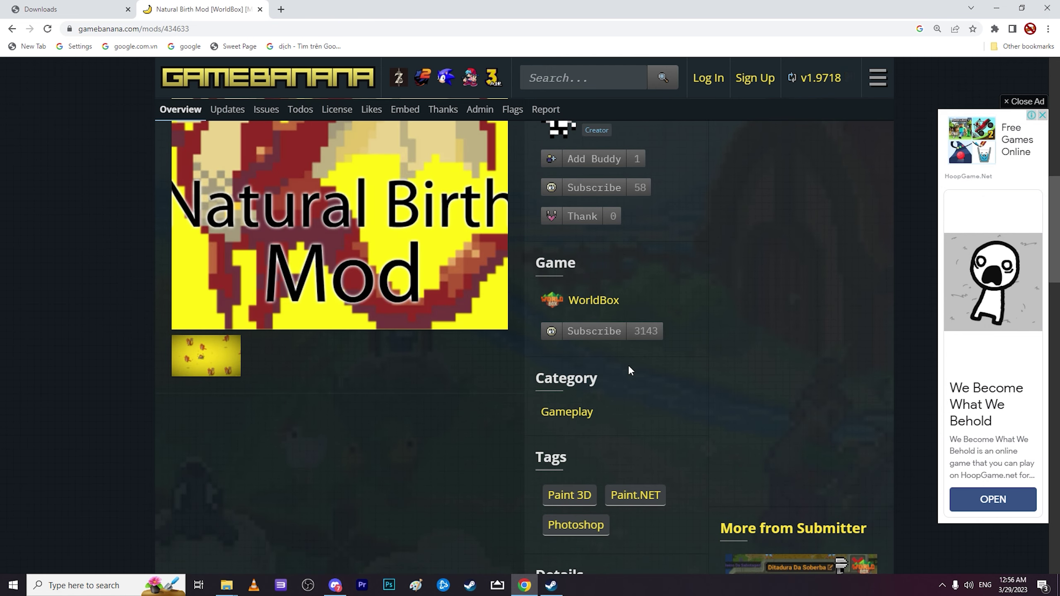
scroll(691, 360, up, 5)
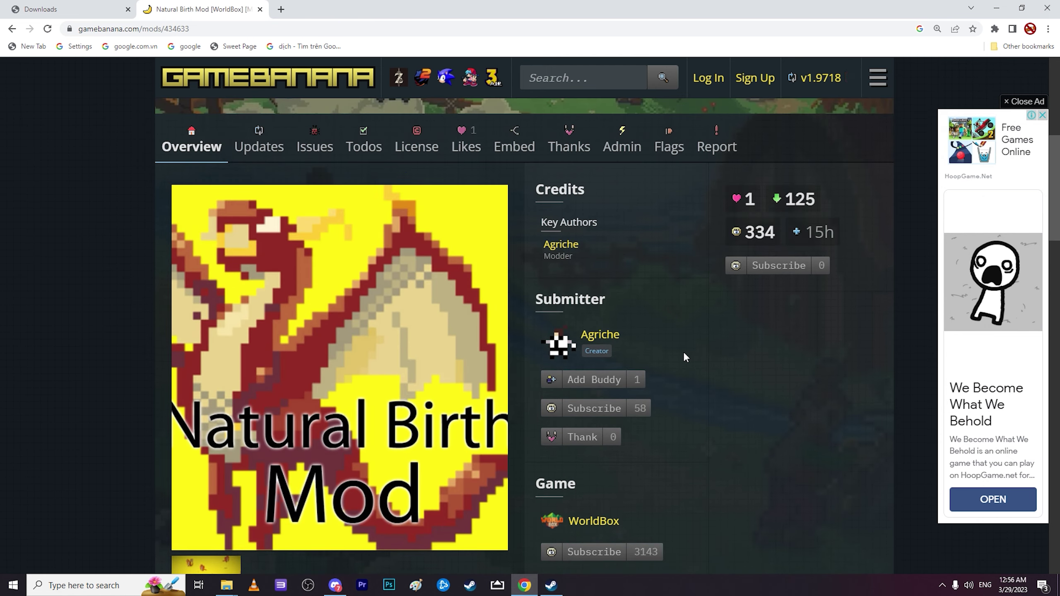
- Return to the WorldBox mod listing, open the Unlock All Traits page and check its version and update notes
key(alt+Left)
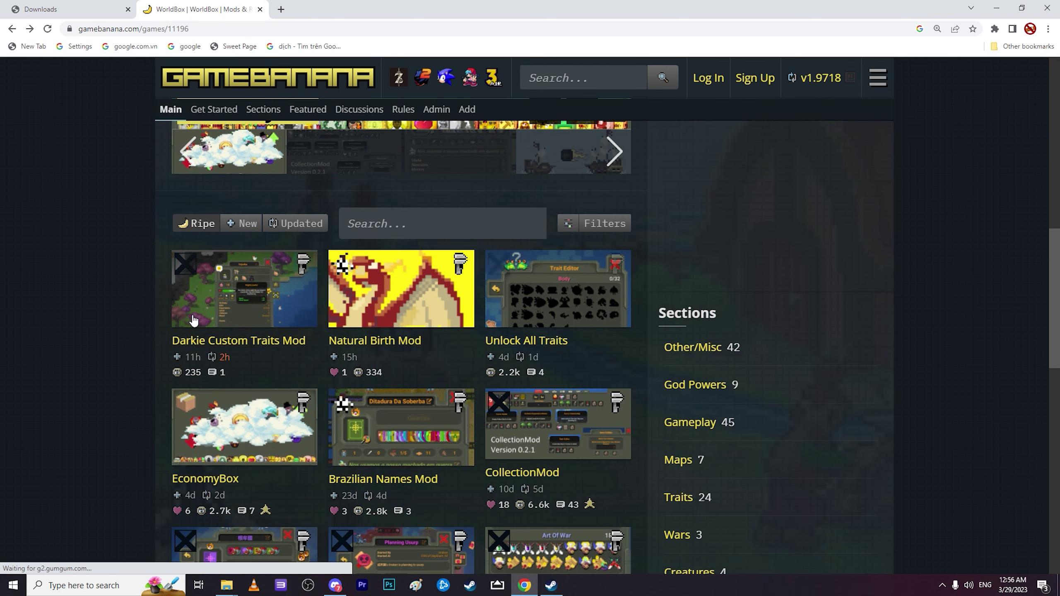
click(543, 343)
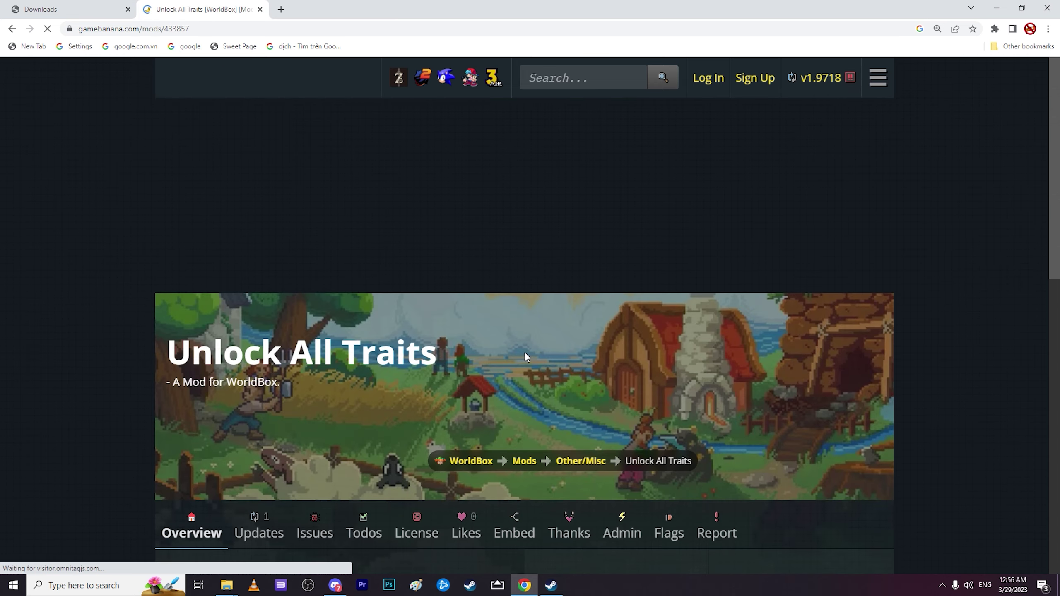
scroll(547, 348, down, 10)
scroll(548, 348, down, 7)
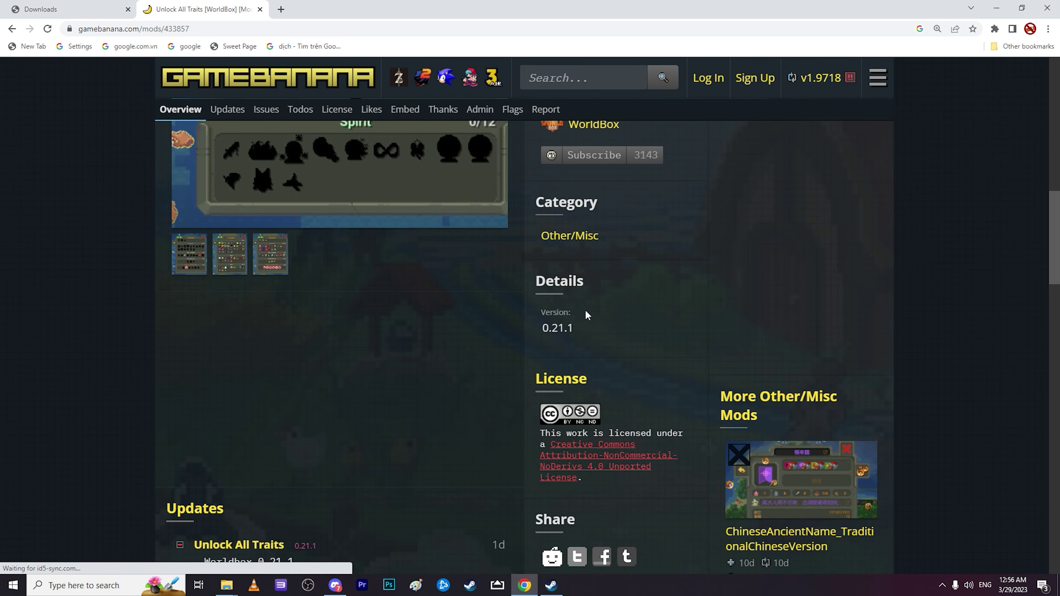
double_click(577, 327)
click(636, 341)
scroll(729, 355, up, 5)
scroll(597, 312, down, 6)
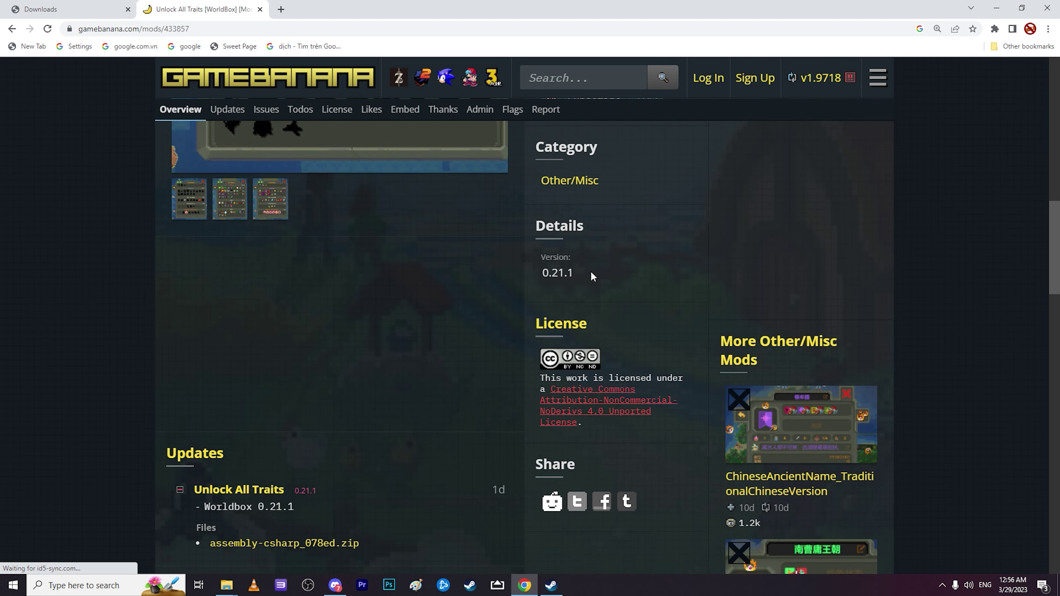
double_click(570, 272)
click(580, 296)
scroll(592, 284, down, 4)
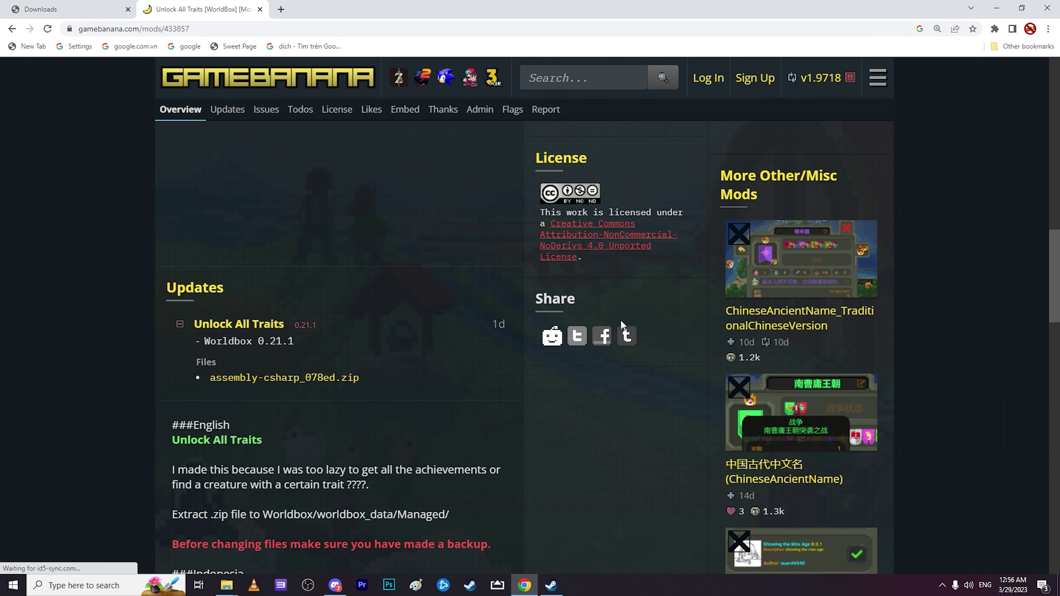
- Recheck the version under Details on the Unlock All Traits page and review its credits and preview images
scroll(621, 326, up, 3)
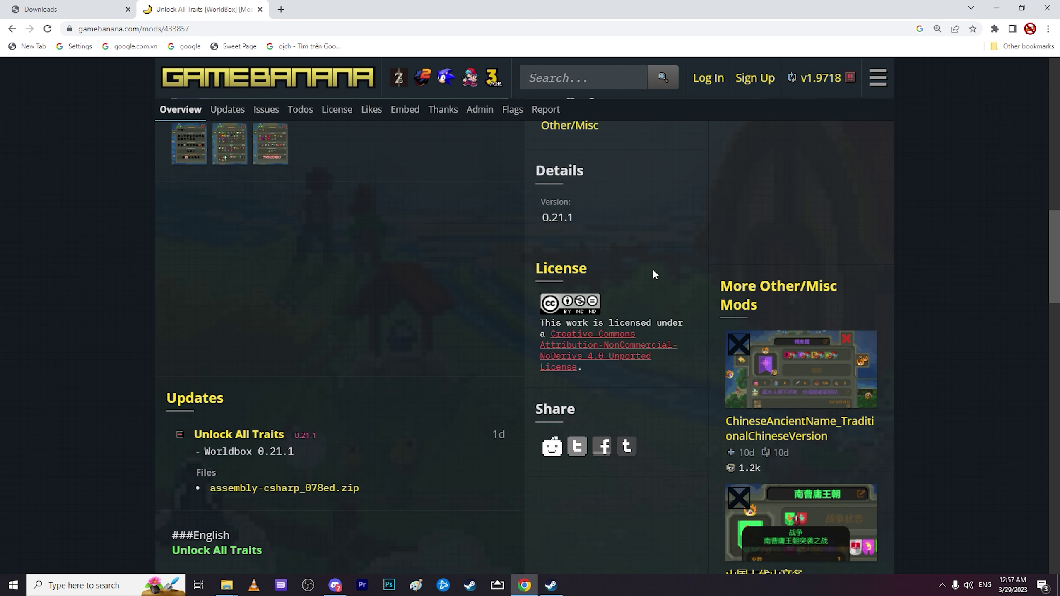
scroll(681, 263, up, 12)
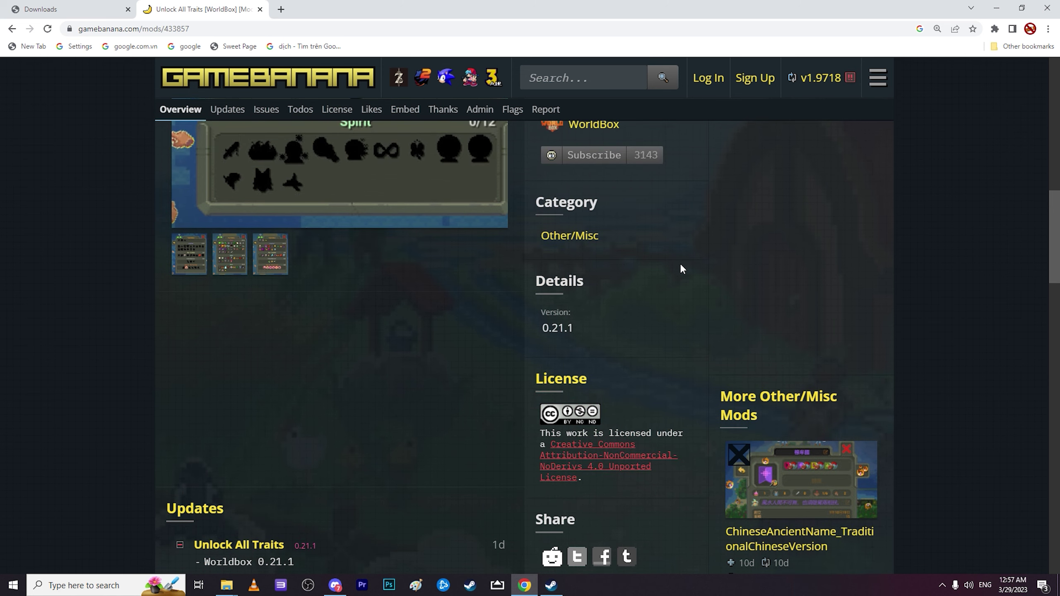
scroll(691, 318, down, 10)
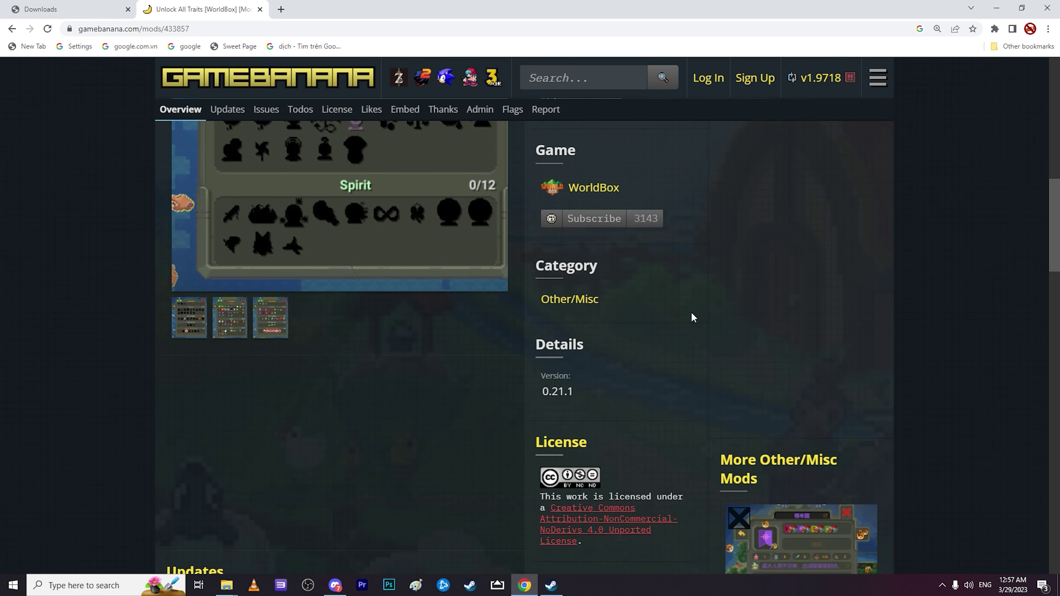
drag(541, 382, 631, 383)
click(631, 383)
drag(542, 383, 626, 384)
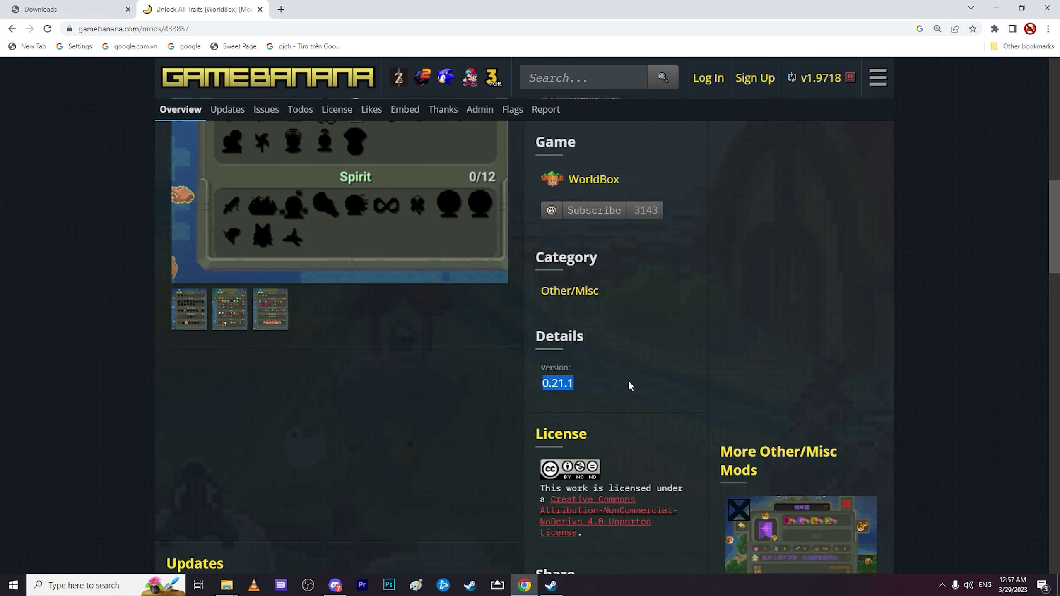
click(627, 381)
scroll(663, 371, up, 5)
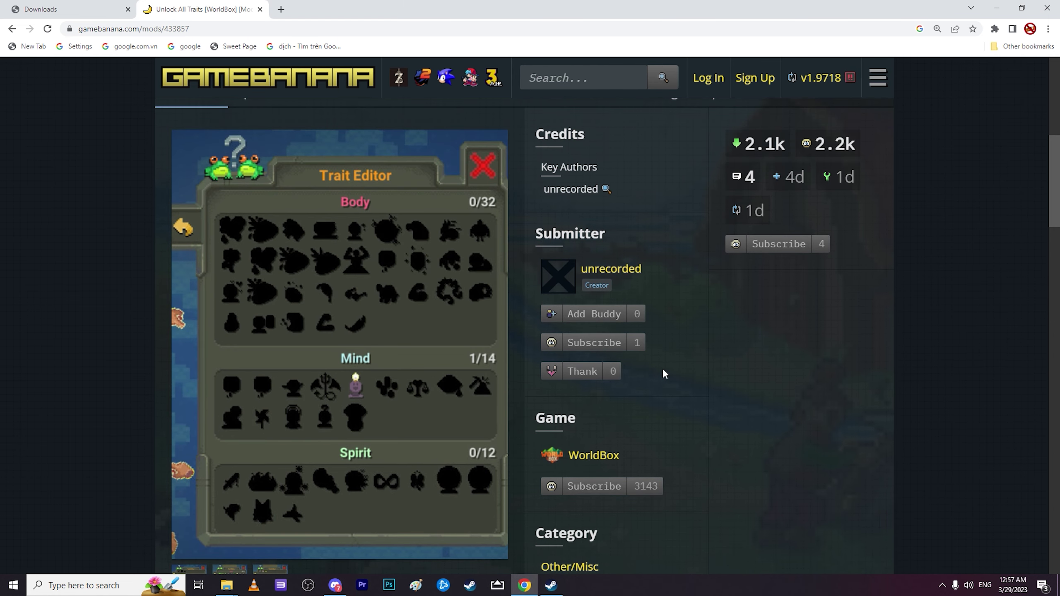
scroll(664, 369, down, 2)
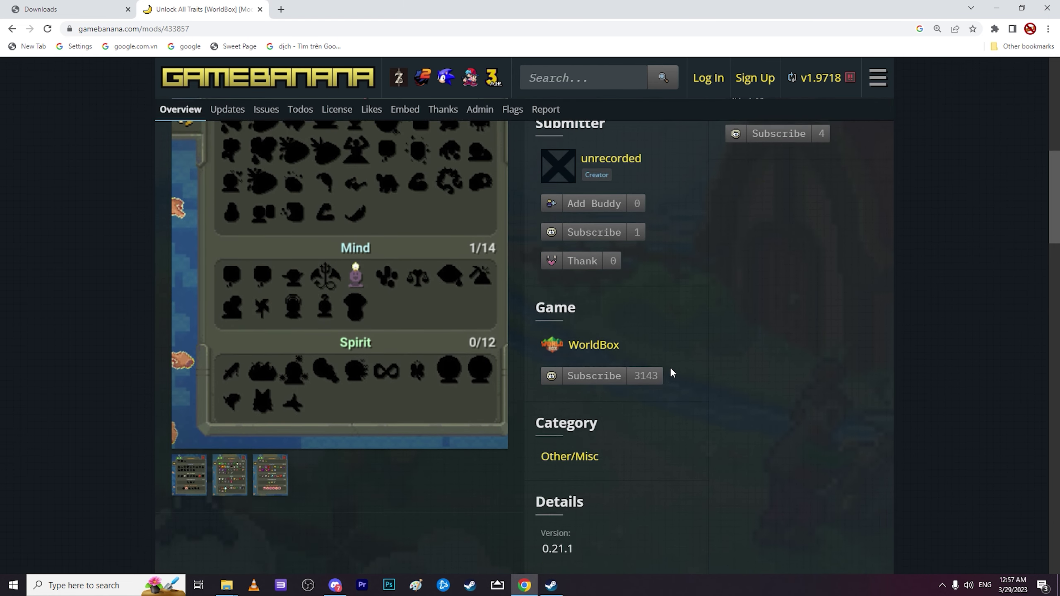
scroll(672, 368, up, 5)
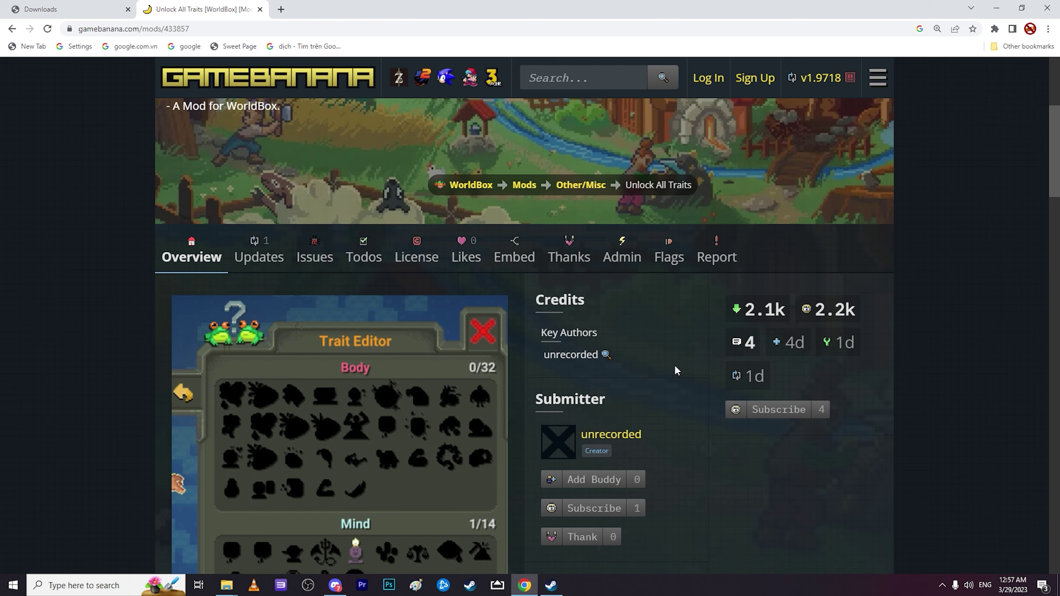
- Look over the Unlock All Traits page again, from the title banner and credits down to the version under Details and the license
scroll(675, 365, down, 2)
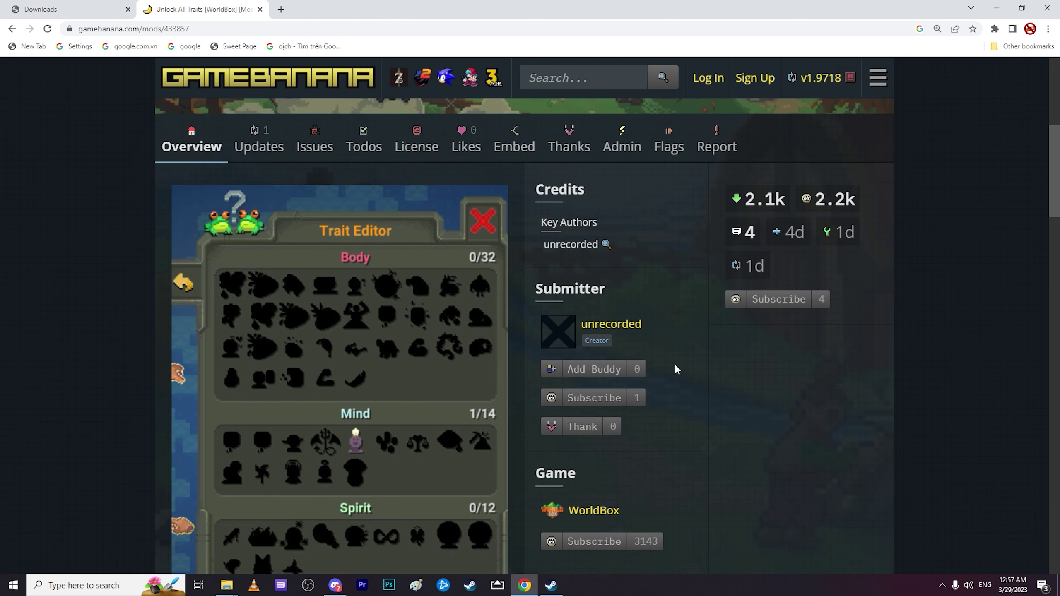
scroll(676, 303, down, 4)
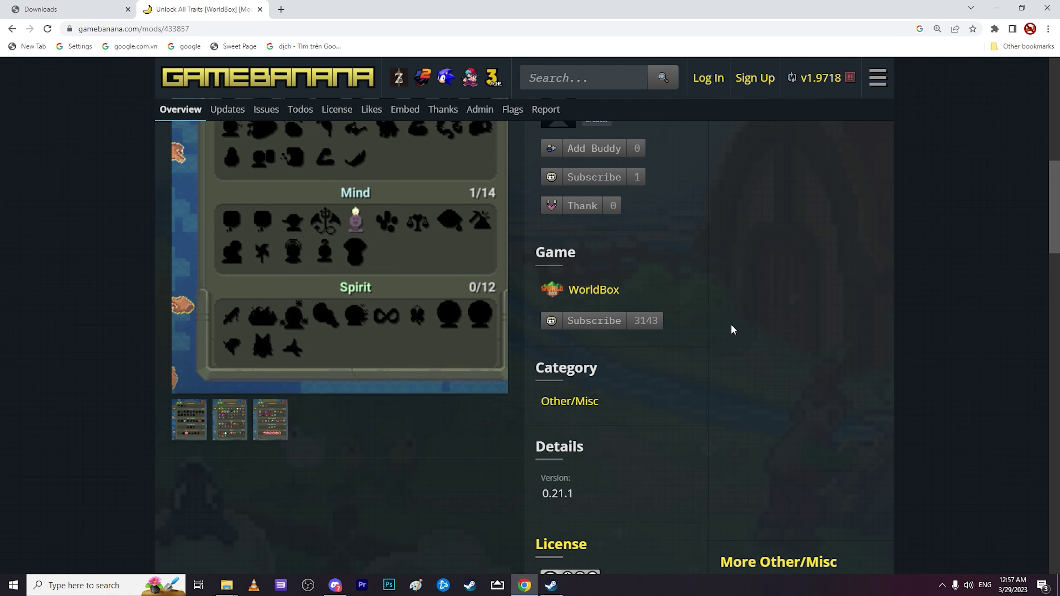
scroll(714, 334, down, 2)
scroll(677, 371, up, 8)
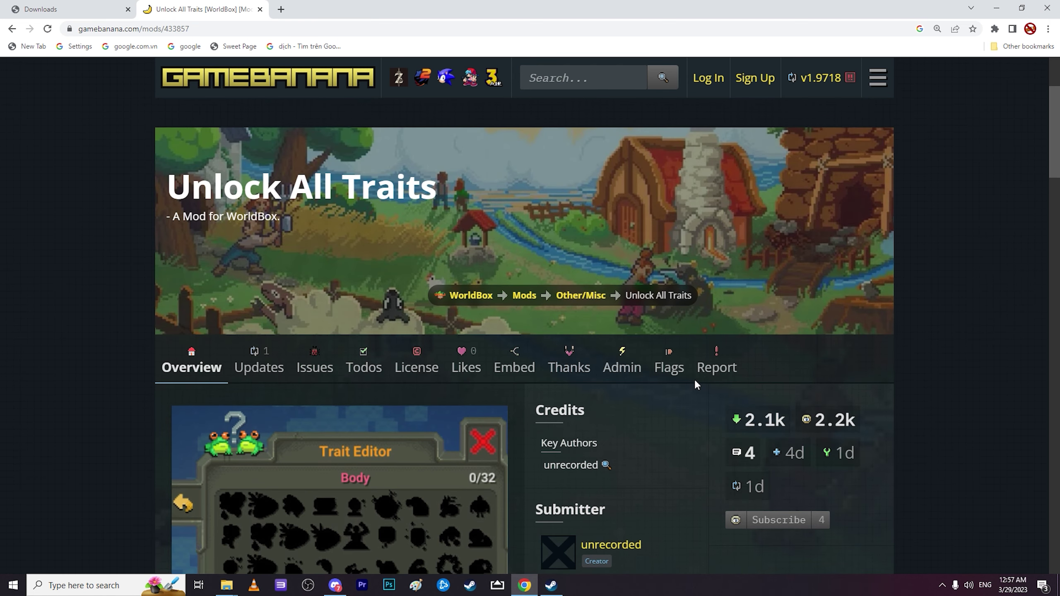
scroll(694, 380, down, 4)
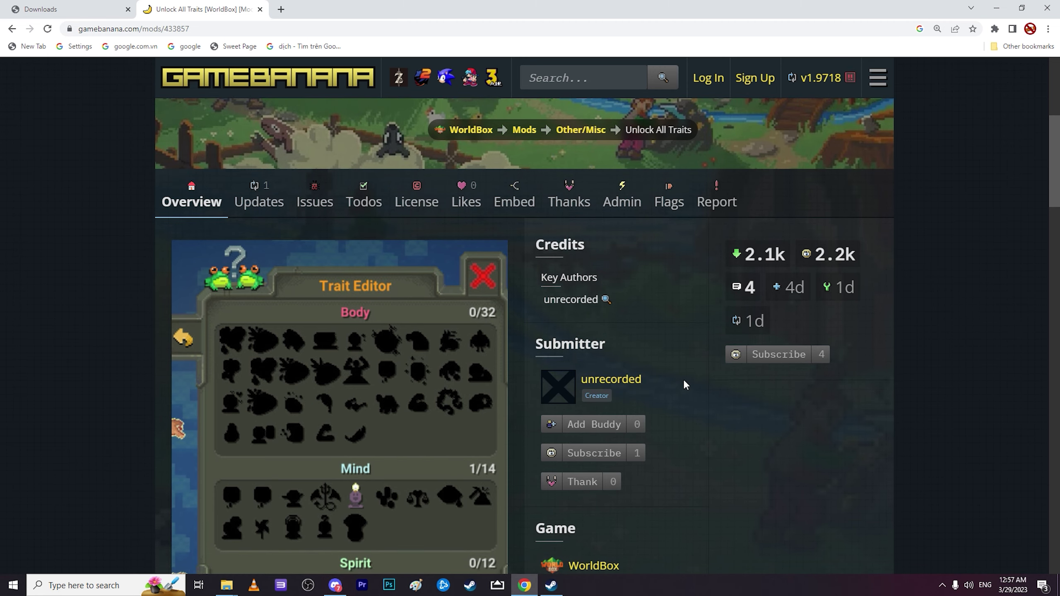
scroll(685, 383, down, 13)
scroll(686, 383, up, 5)
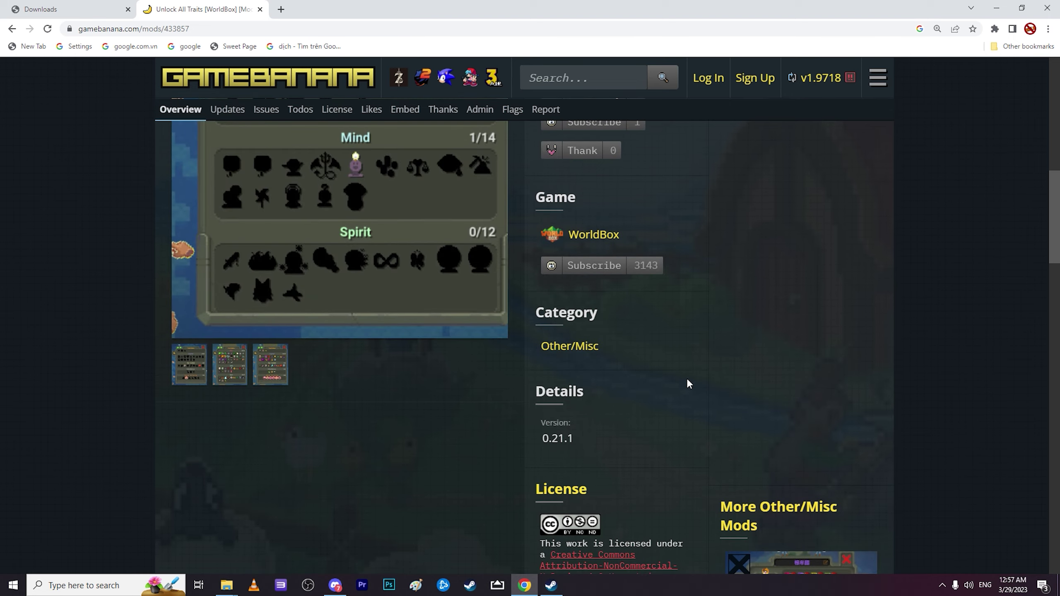
scroll(687, 377, up, 7)
scroll(542, 292, up, 5)
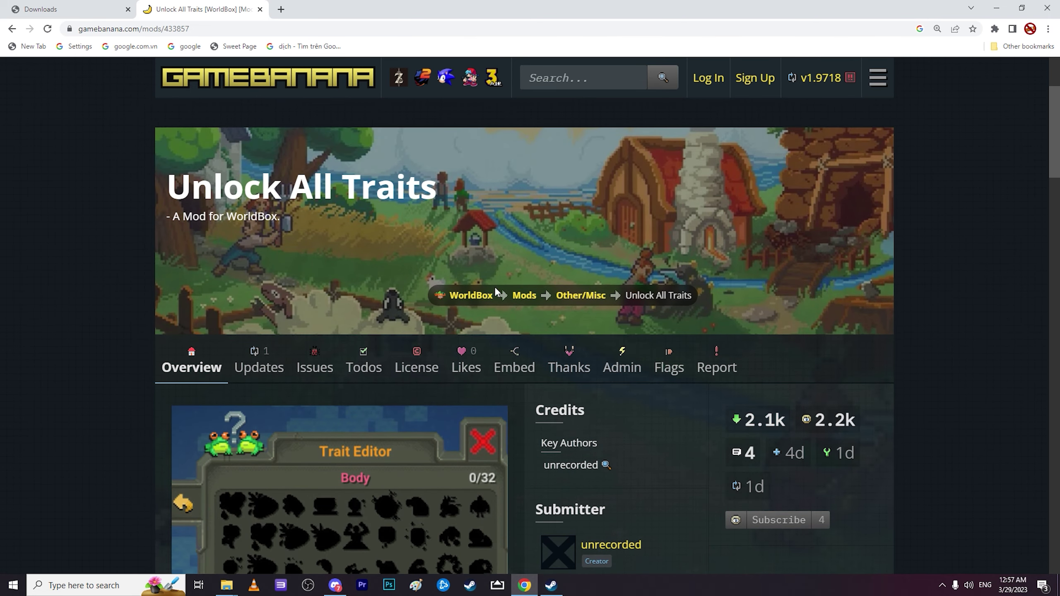
scroll(395, 279, down, 10)
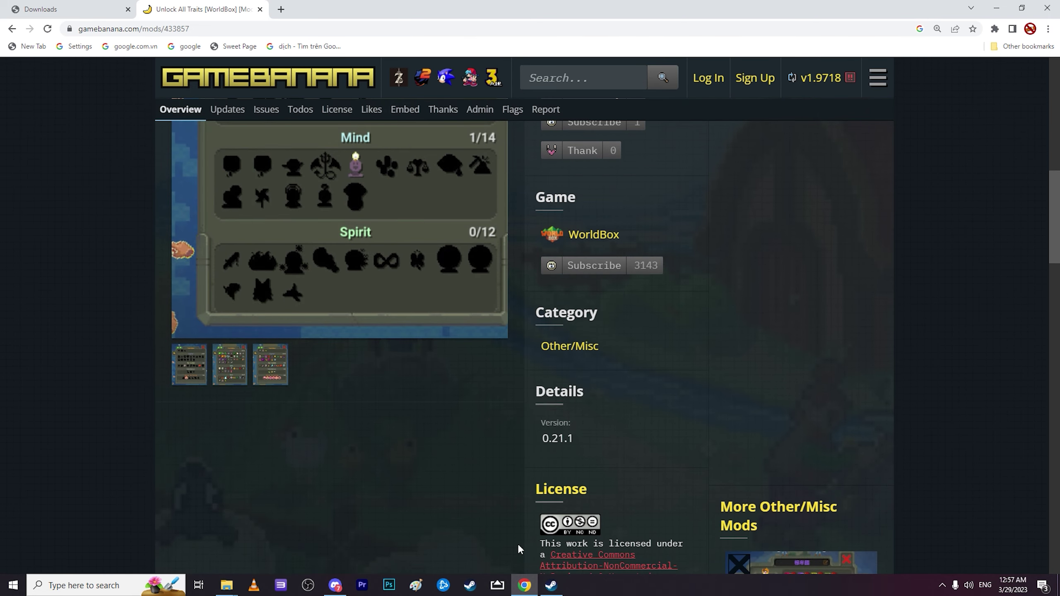
- Glance at the Discord mods channel, return to the Unlock All Traits page and examine the game versions of its download files
click(338, 586)
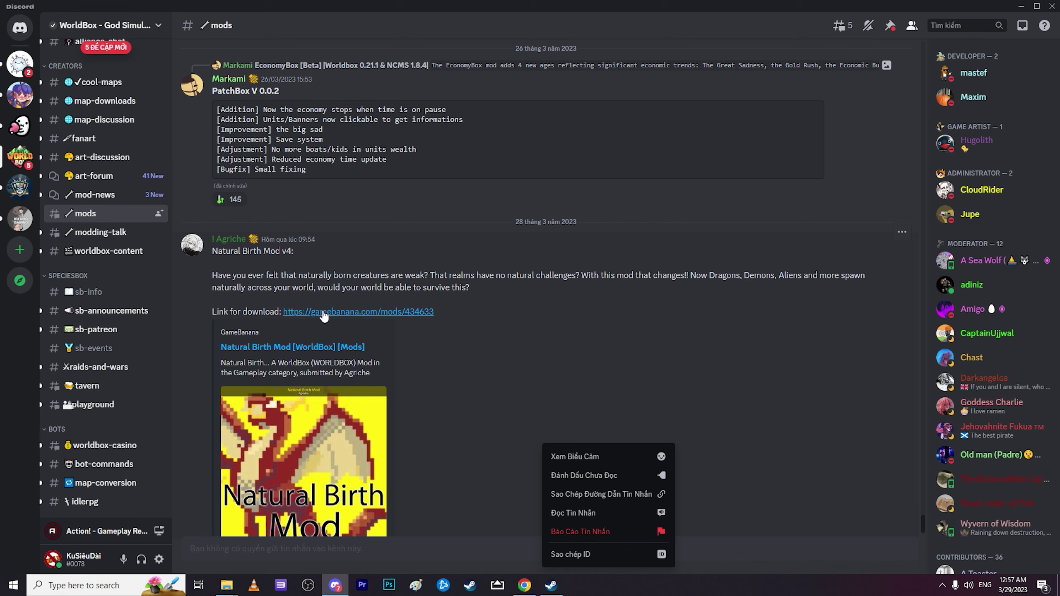
click(524, 585)
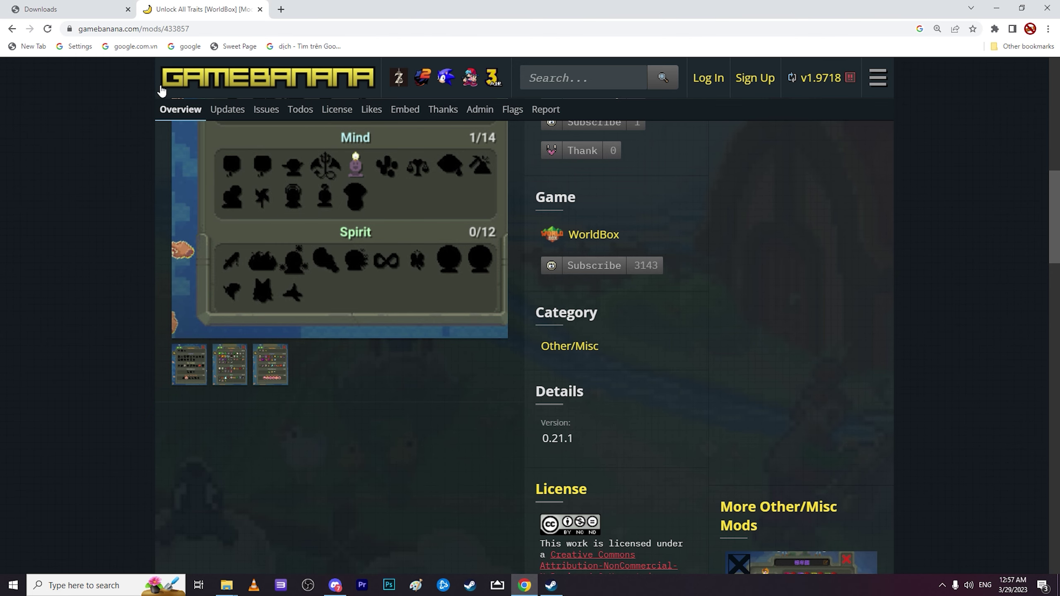
scroll(685, 344, down, 1)
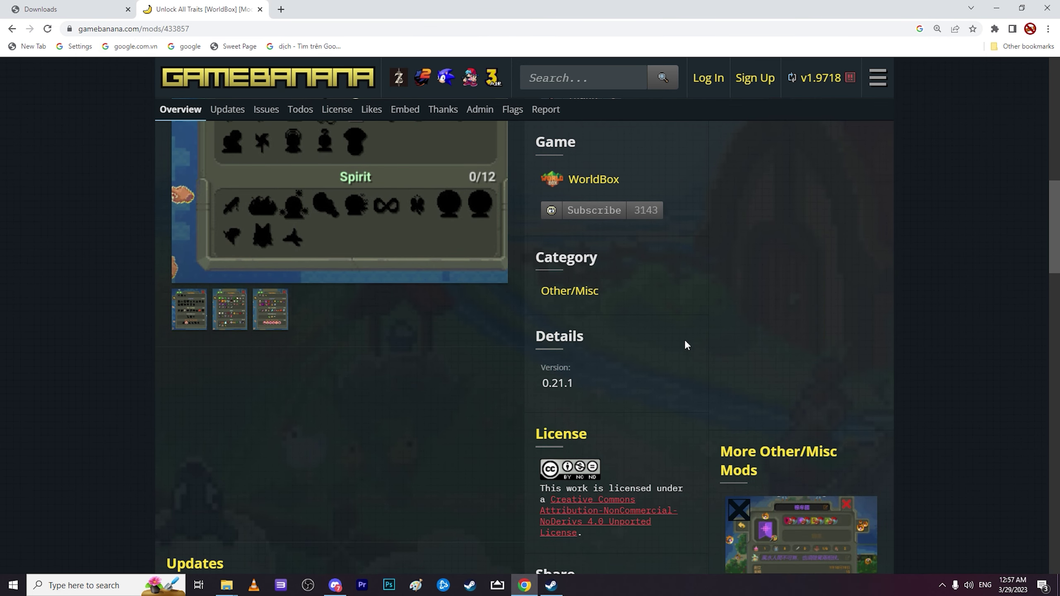
scroll(625, 340, down, 15)
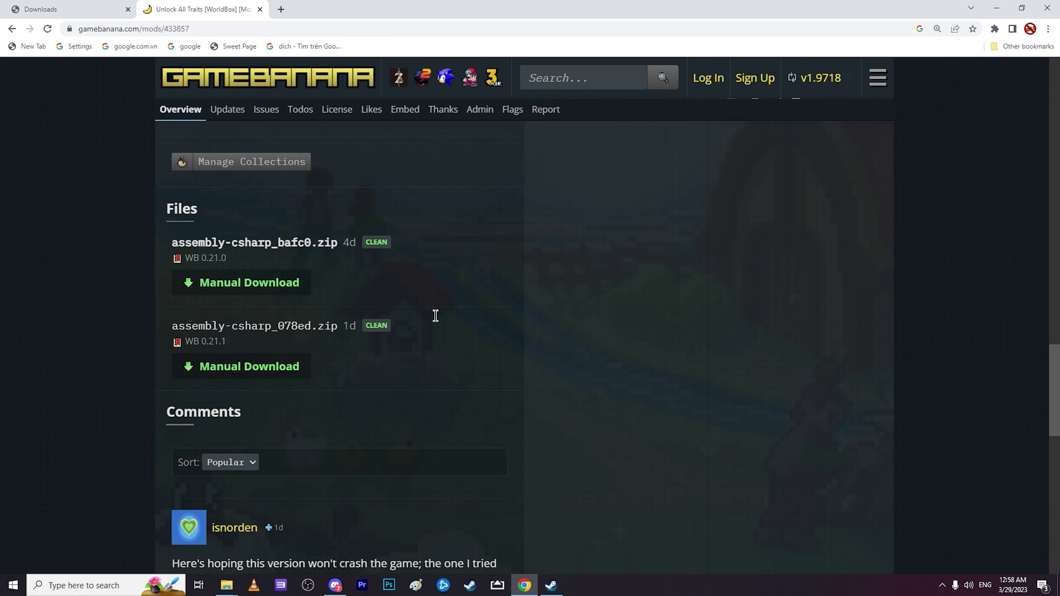
scroll(418, 305, down, 1)
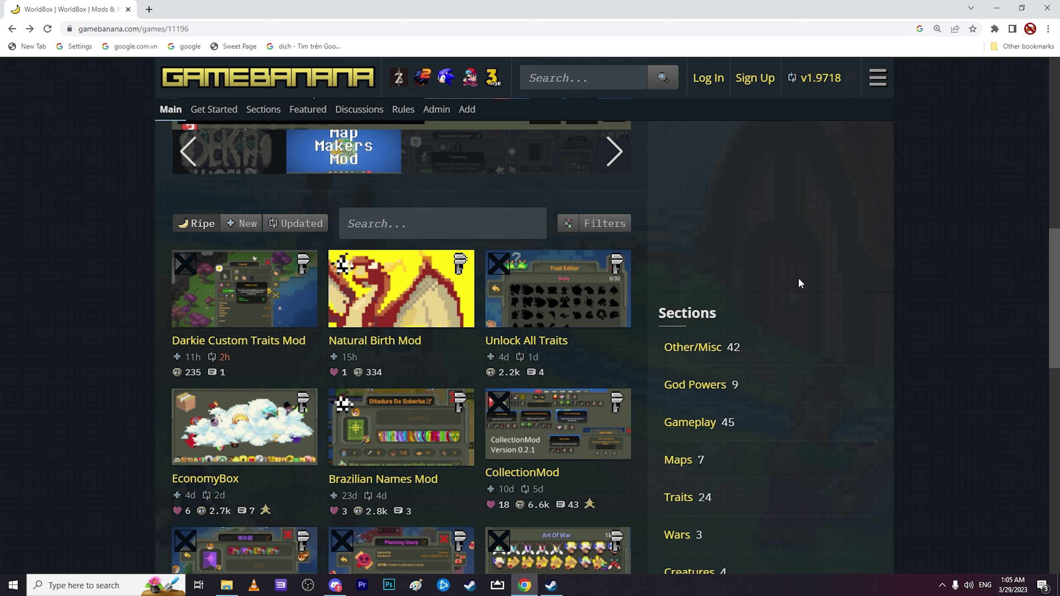
- Open the EconomyBox mod page from the WorldBox listing and manually download economybox_0f12f.zip, version 0.0.2
click(207, 480)
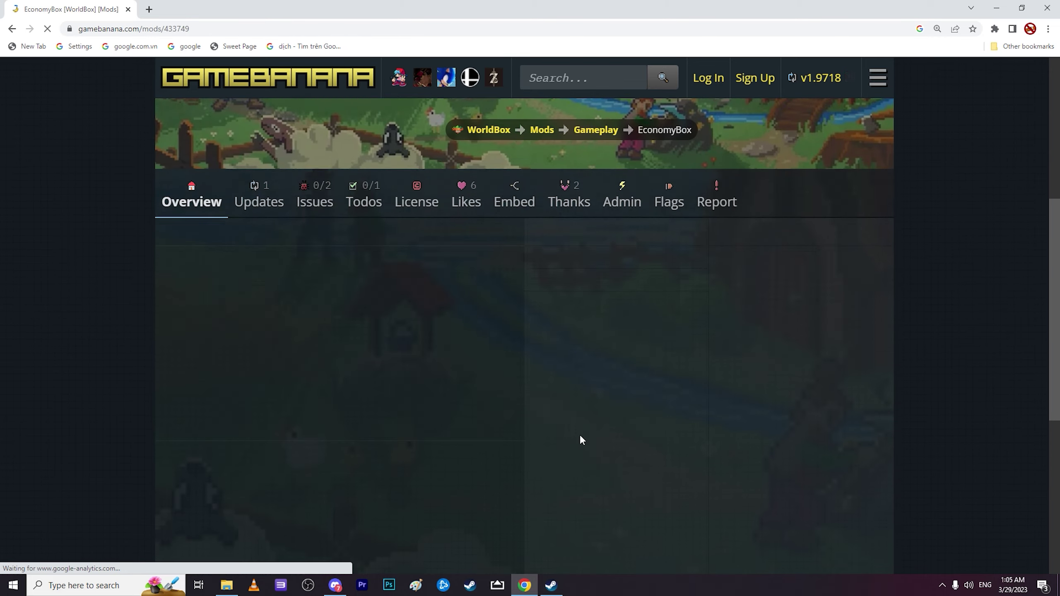
scroll(581, 436, down, 10)
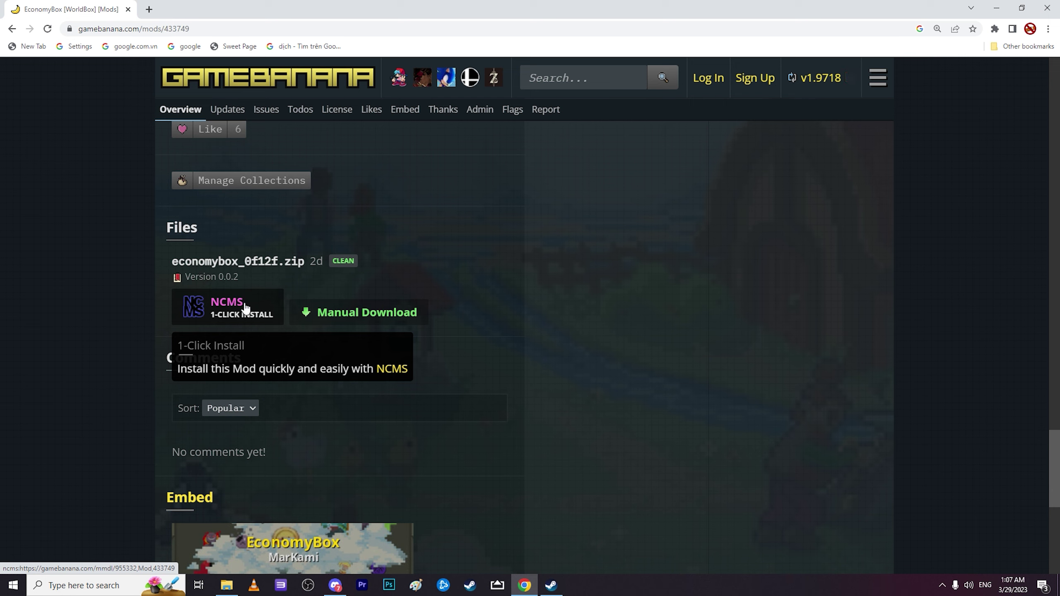
click(394, 322)
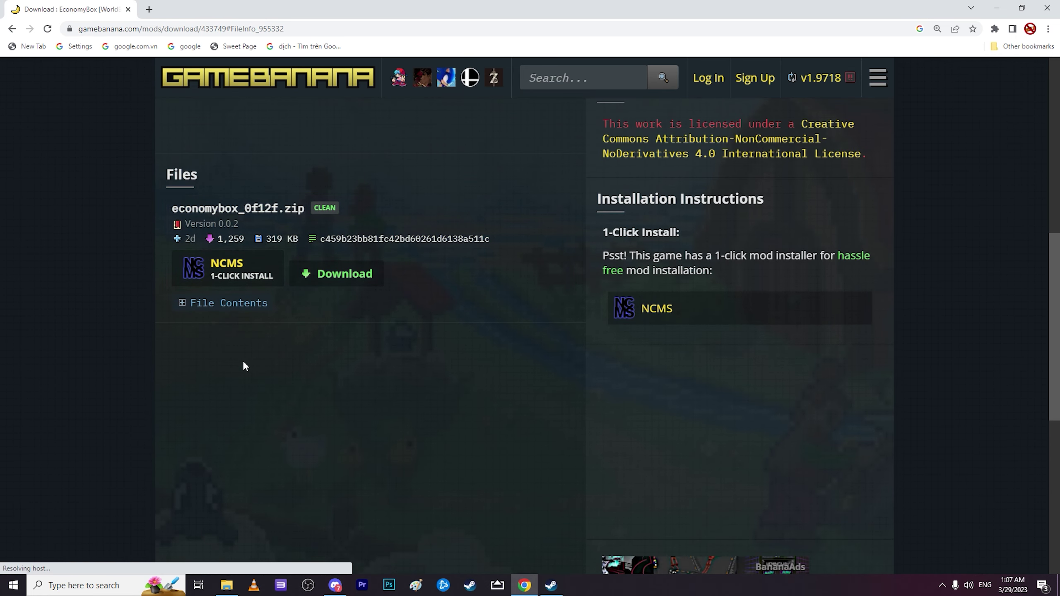
click(351, 278)
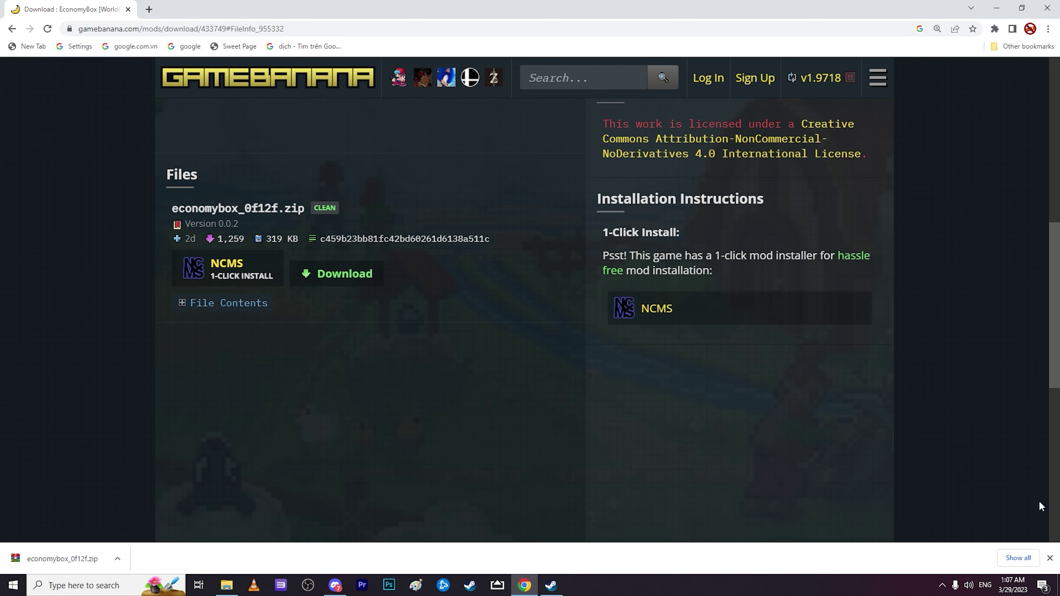
- Show the downloaded economybox_0f12f.zip in its Downloads folder and select it there
click(1018, 557)
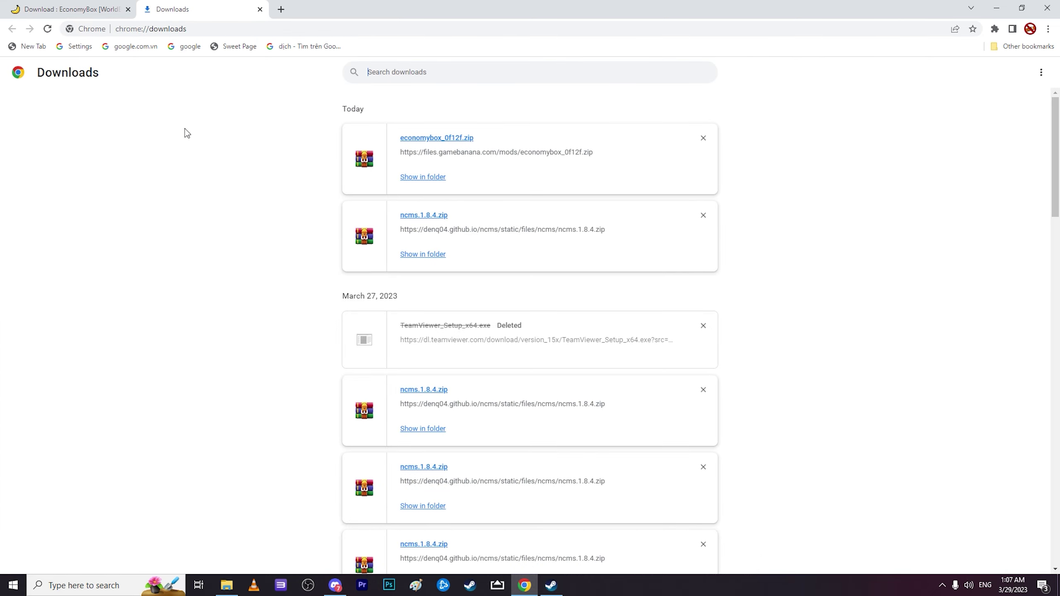
click(436, 178)
click(250, 226)
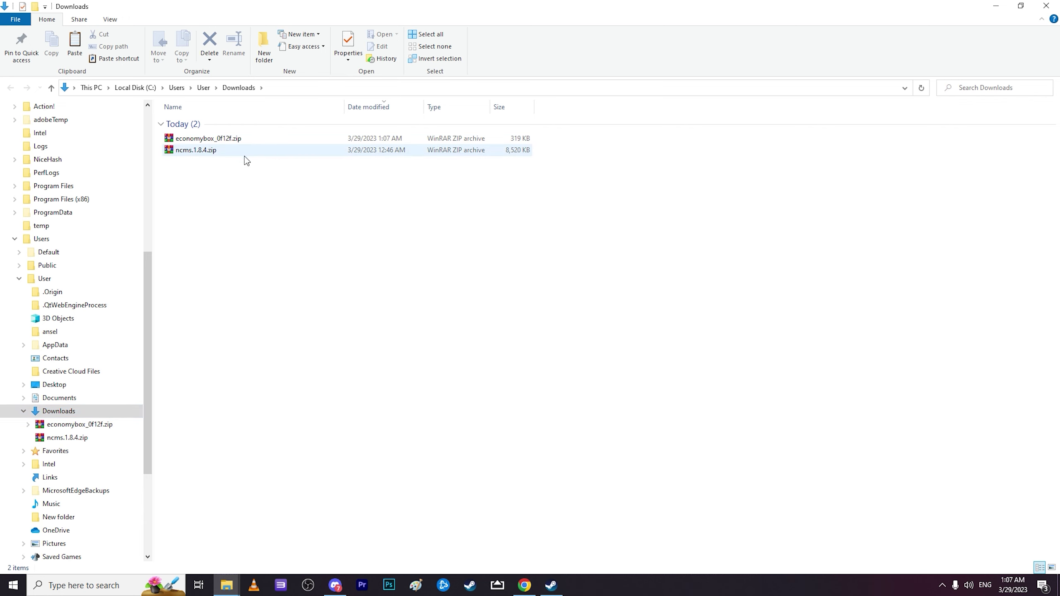
key(Down)
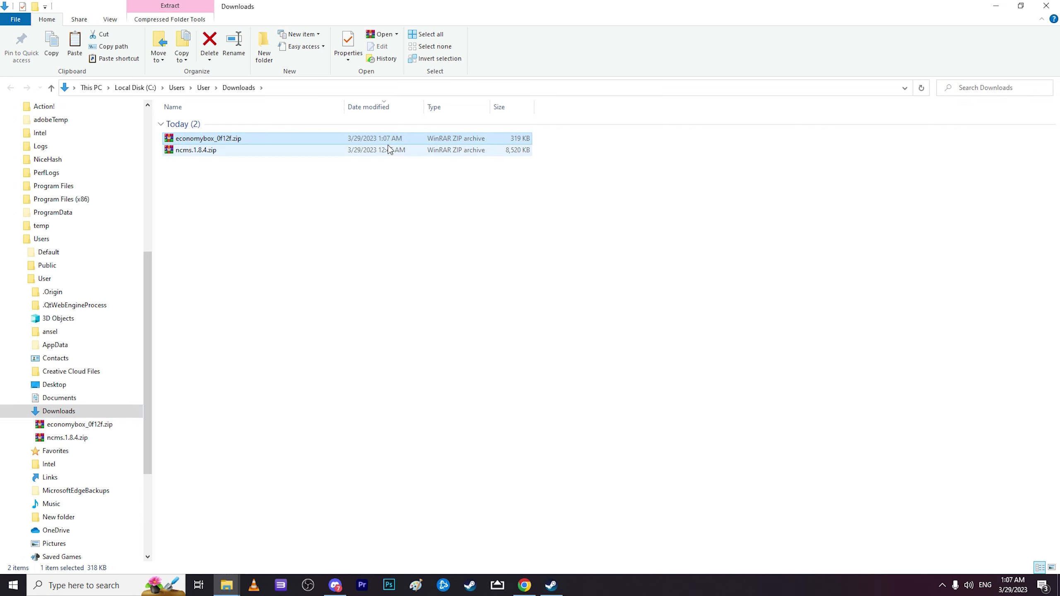
- Switch to the other open Downloads window and reload its file list to check the two archives
mouse_move(226, 585)
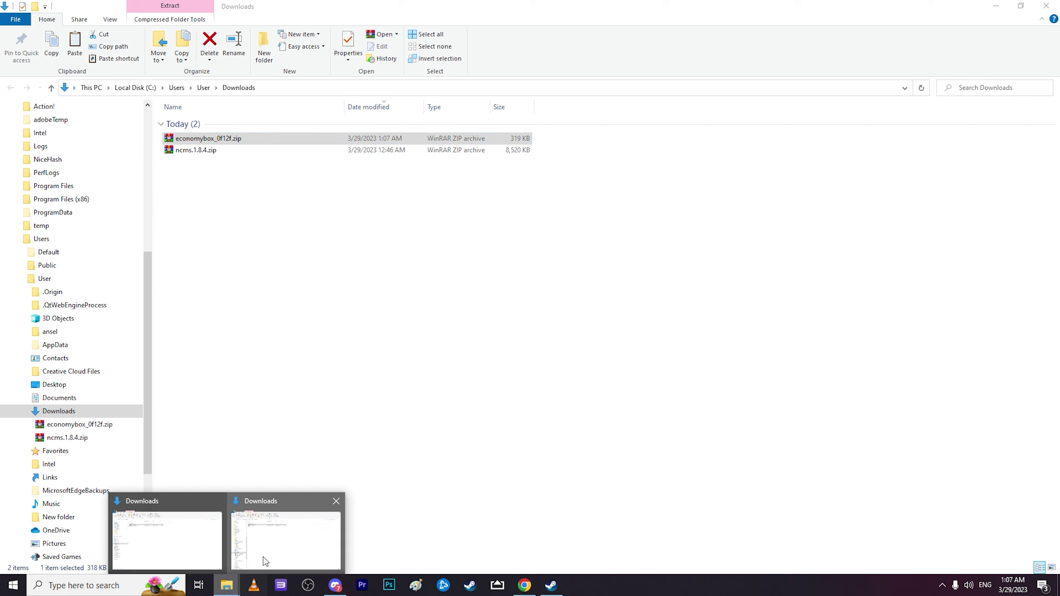
click(340, 542)
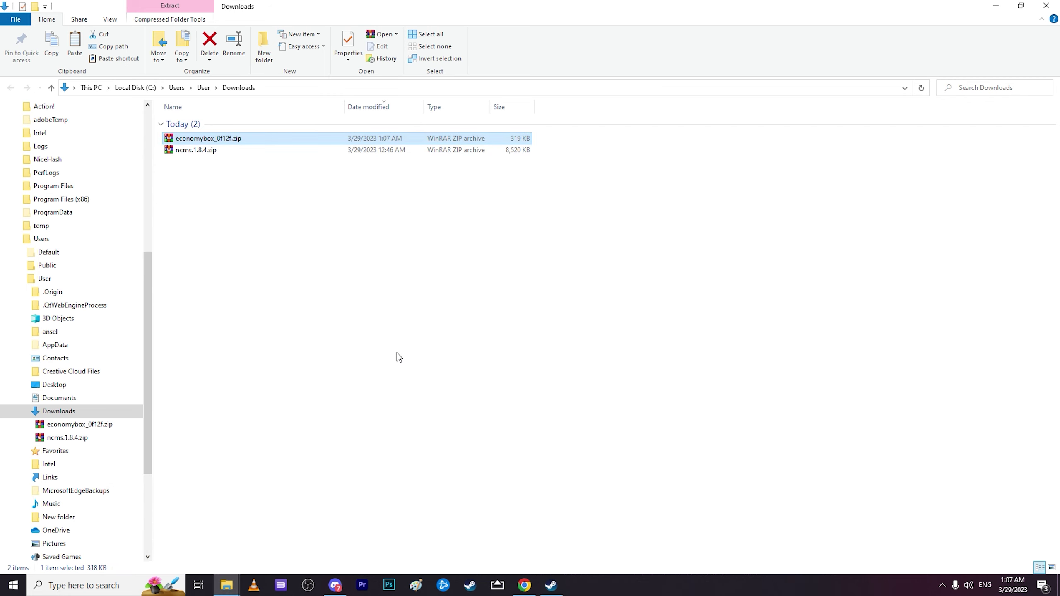
click(210, 548)
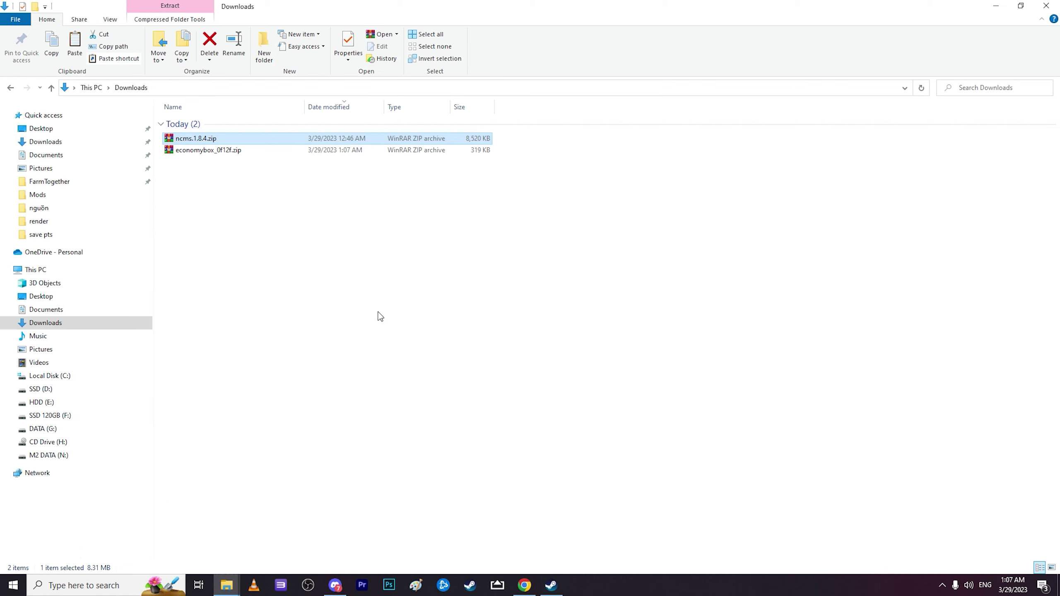
key(alt+Left)
key(alt+Right)
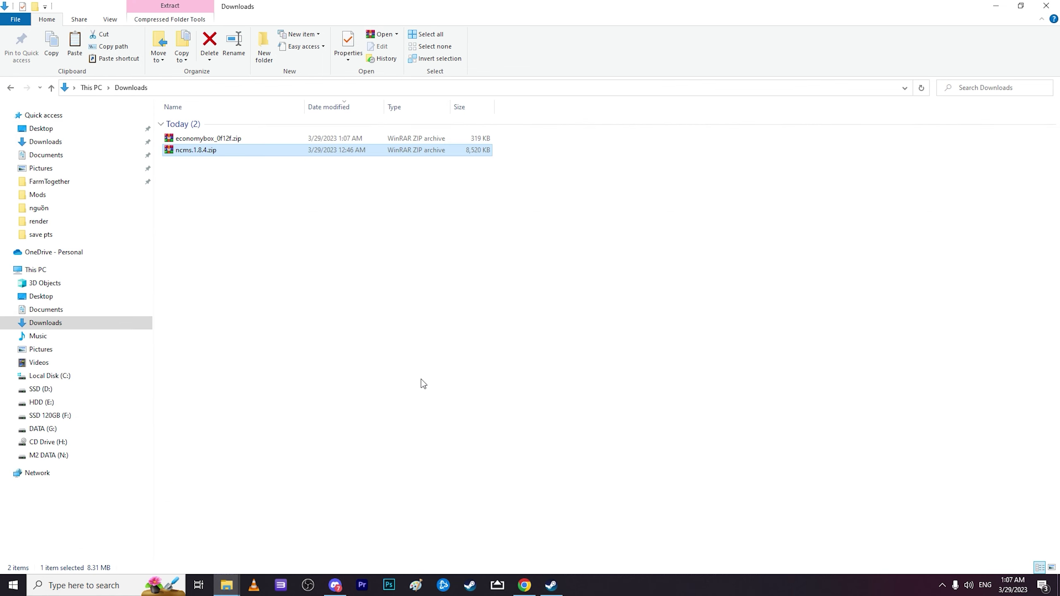
- Switch to Steam and open the WorldBox - God Simulator installation folder from the game's local file properties
click(551, 585)
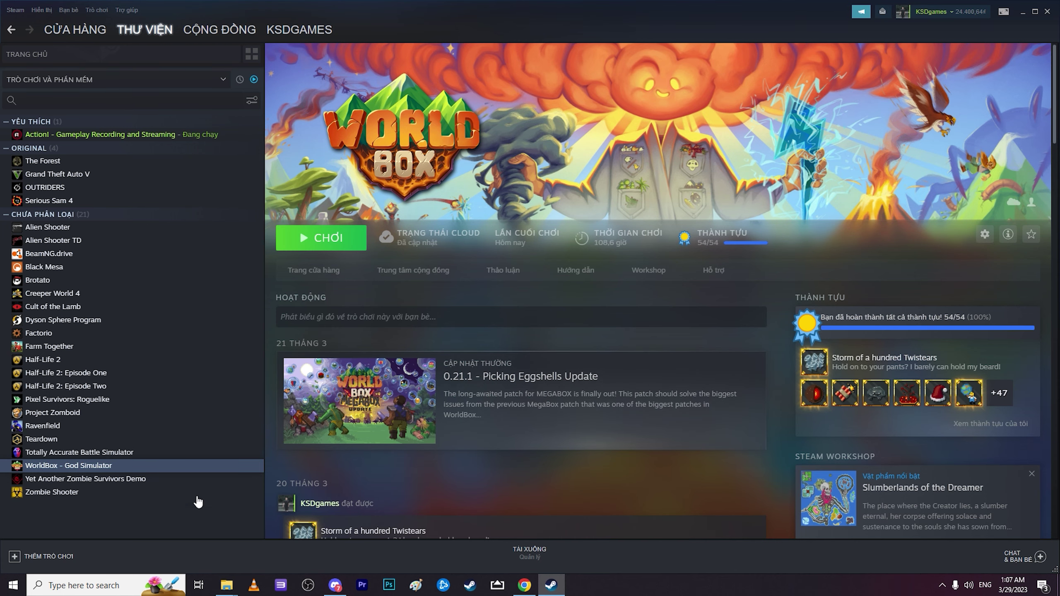
right_click(196, 466)
click(239, 457)
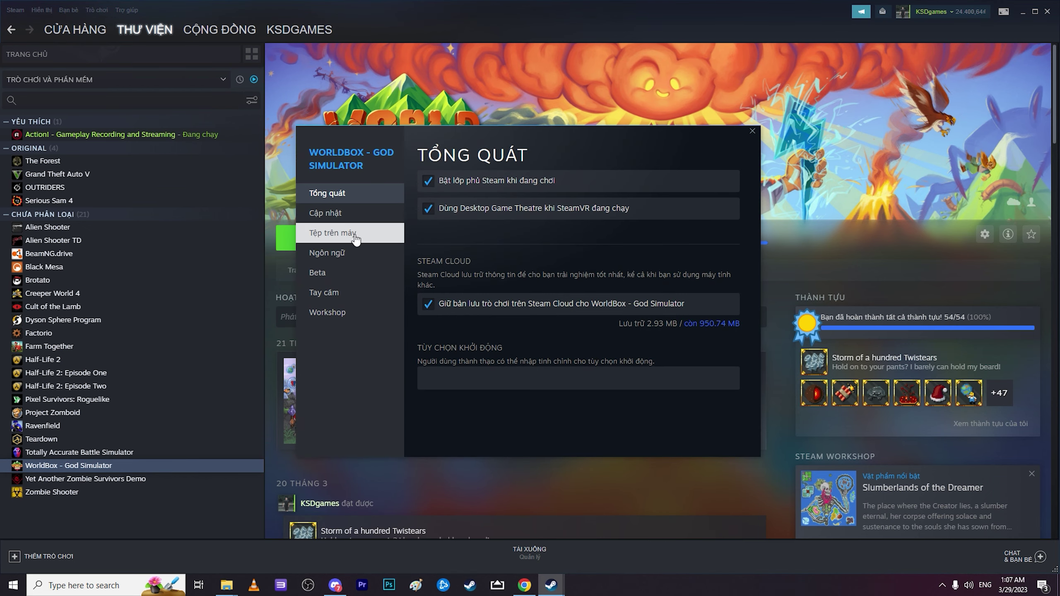
click(332, 232)
click(705, 181)
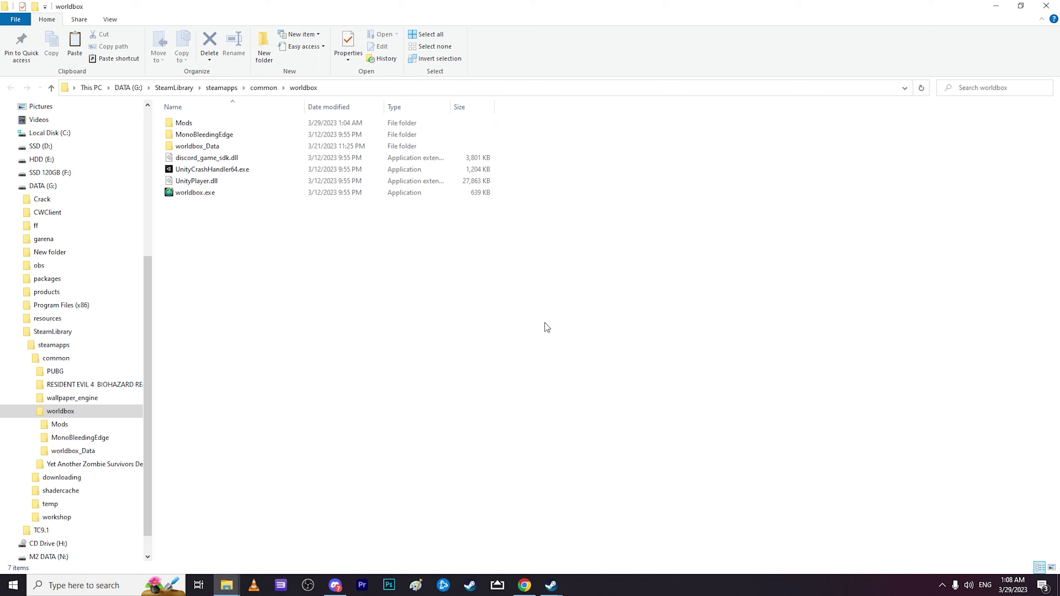
- Get the folder and Discord windows out of the way and move the Steam window aside to expose the desktop icons
click(992, 9)
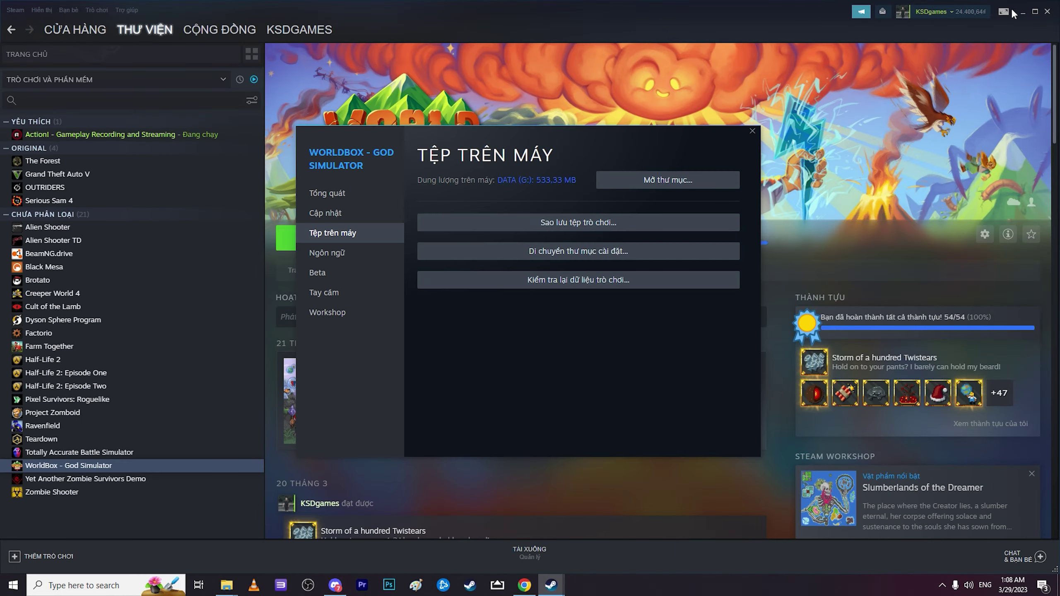
click(757, 127)
drag(775, 6, 775, 171)
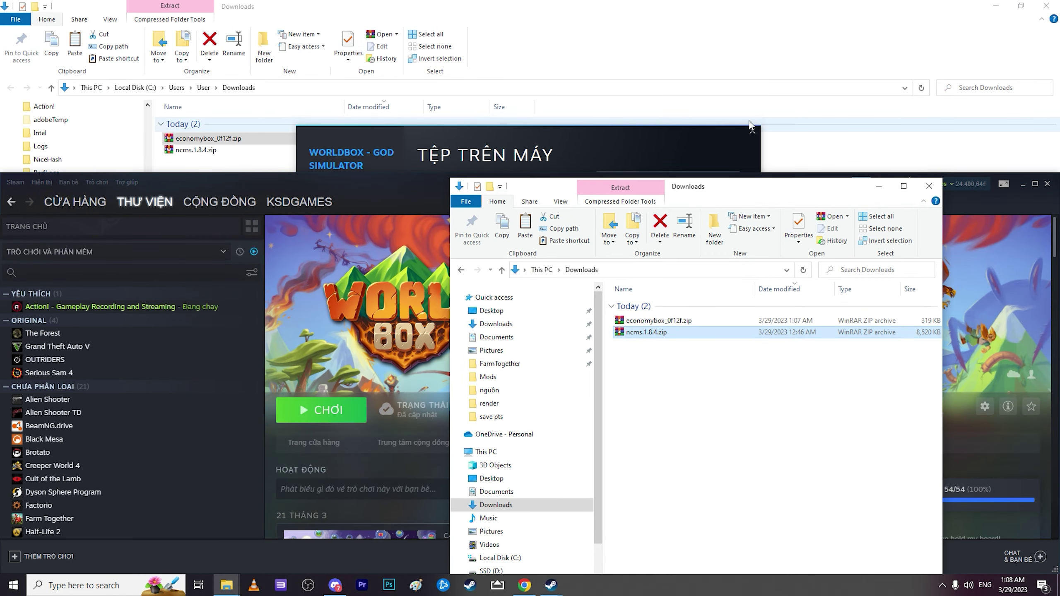
click(922, 183)
click(914, 37)
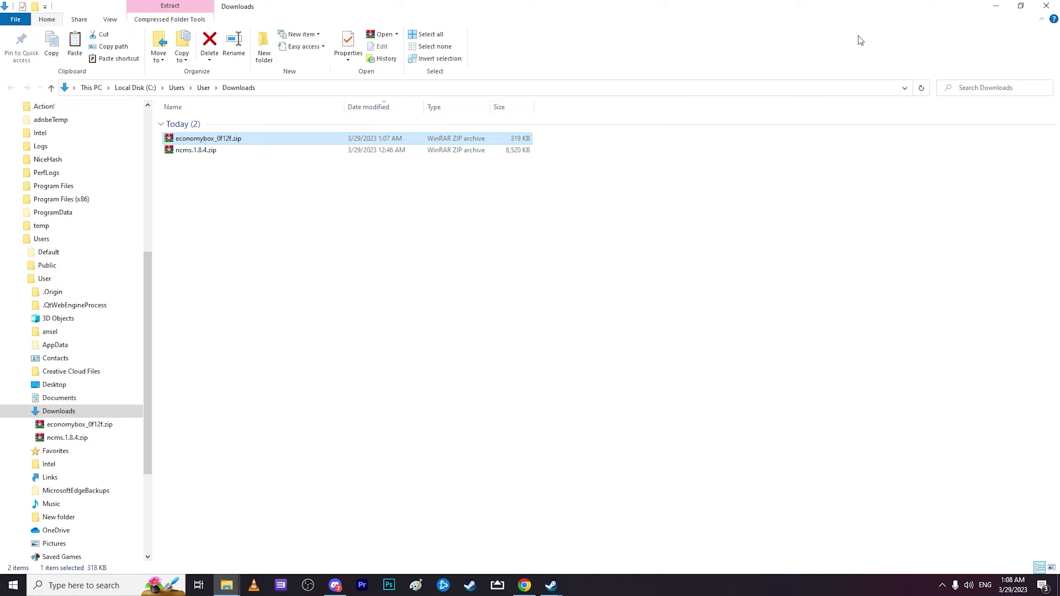
click(995, 5)
click(996, 9)
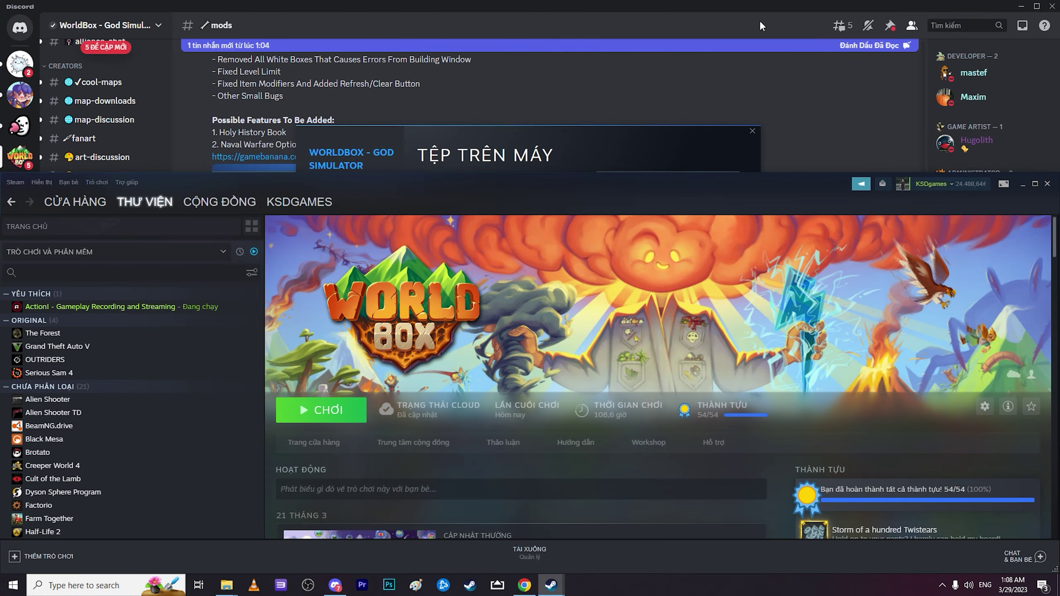
click(945, 26)
click(1020, 6)
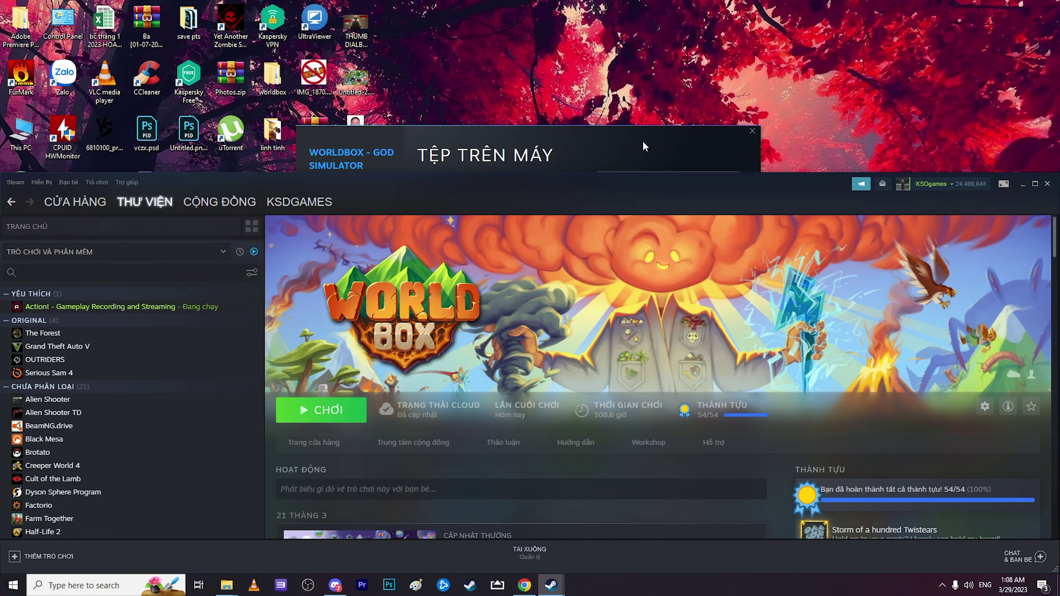
drag(296, 184, 716, 184)
- View the CPUID HWMonitor shortcut's properties, close them, and move the WorldBox properties dialog away from the desktop icons
right_click(66, 137)
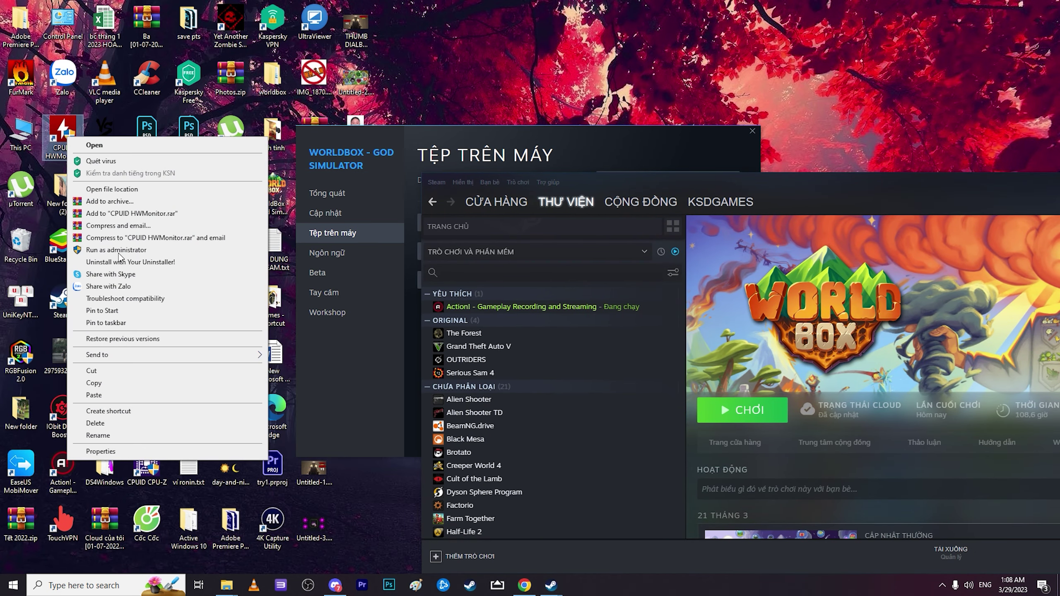
click(140, 452)
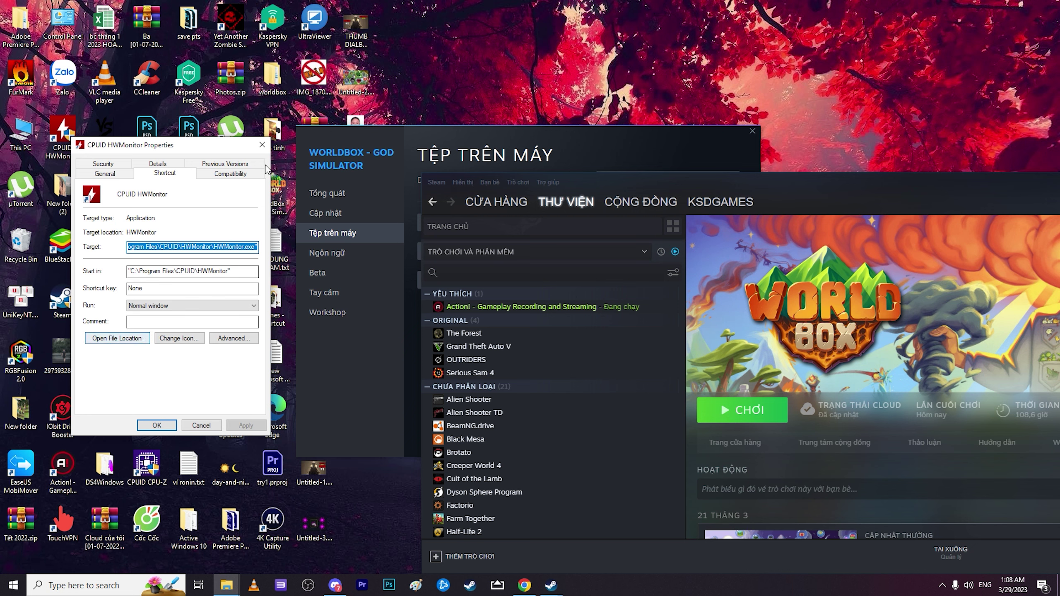
click(262, 145)
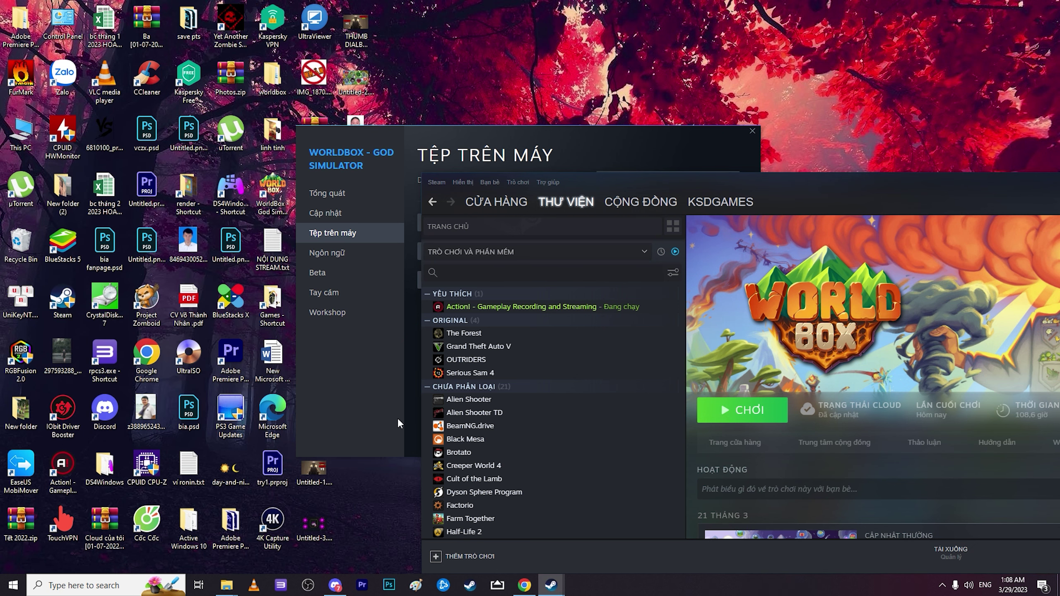
drag(416, 132, 504, 135)
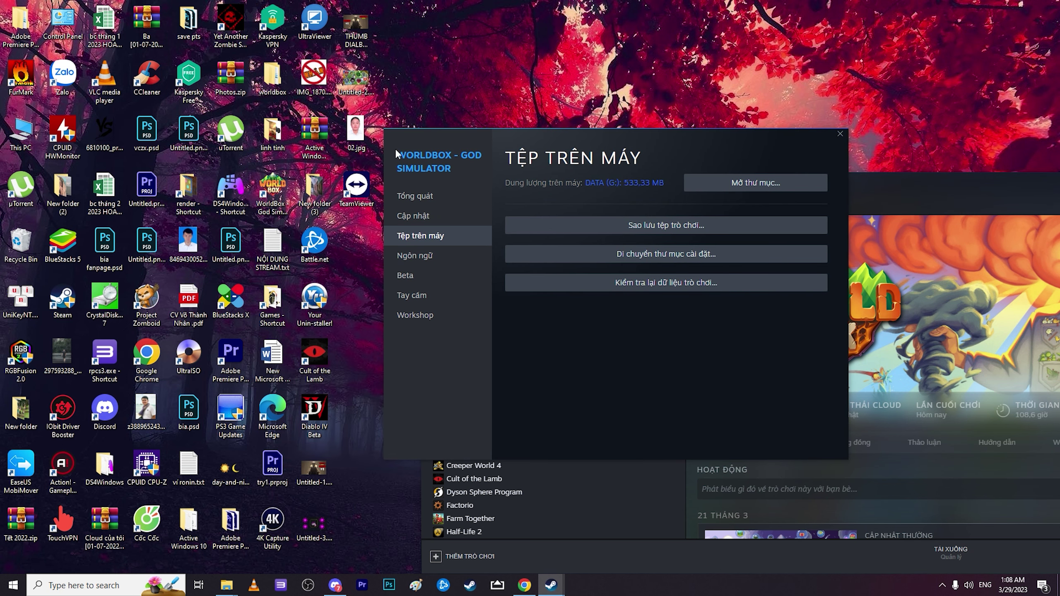
- View the WorldBox desktop shortcut's web document properties and close them
right_click(272, 195)
click(292, 325)
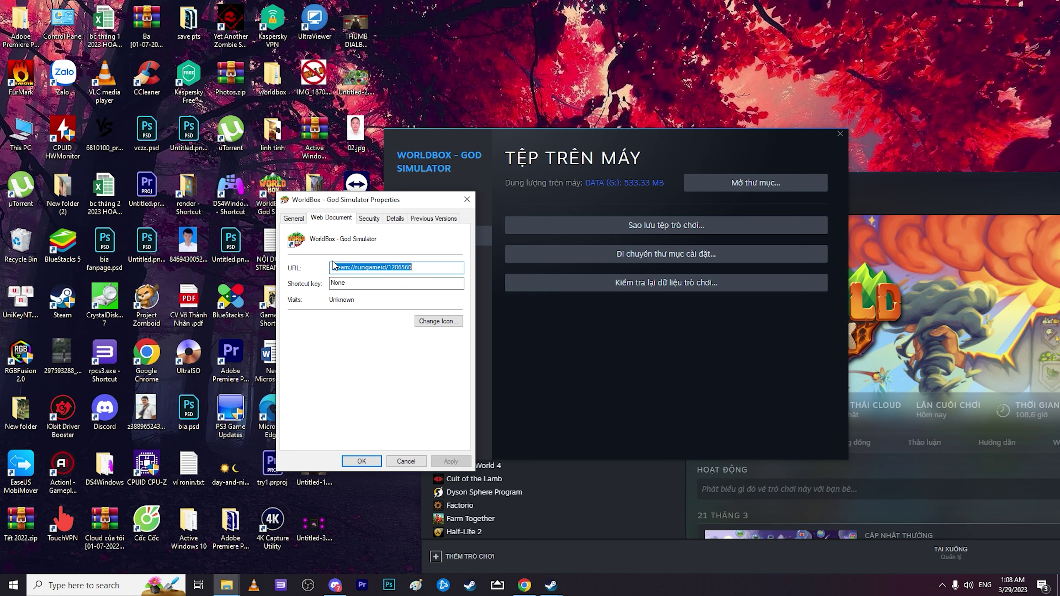
click(466, 199)
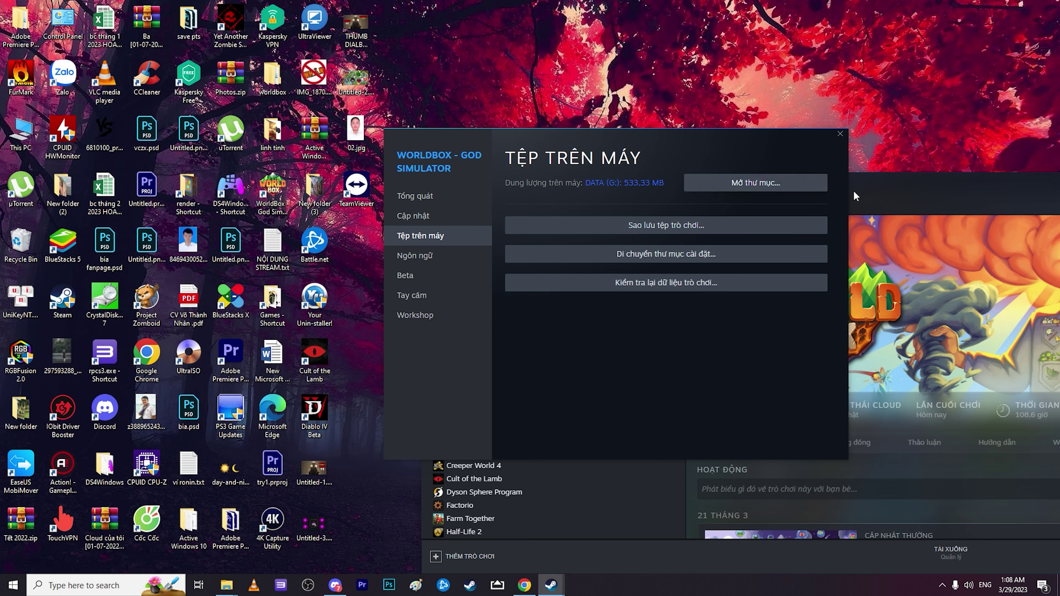
- Open the WorldBox installation folder from Steam's local file properties, and view and close the VLC media player shortcut's properties
click(764, 183)
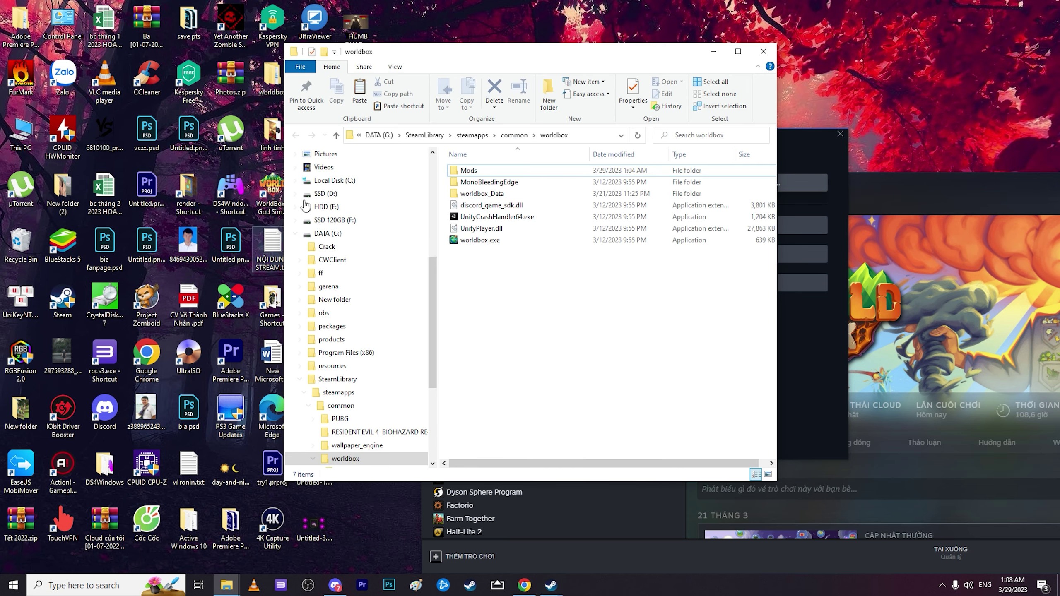
right_click(107, 88)
click(142, 403)
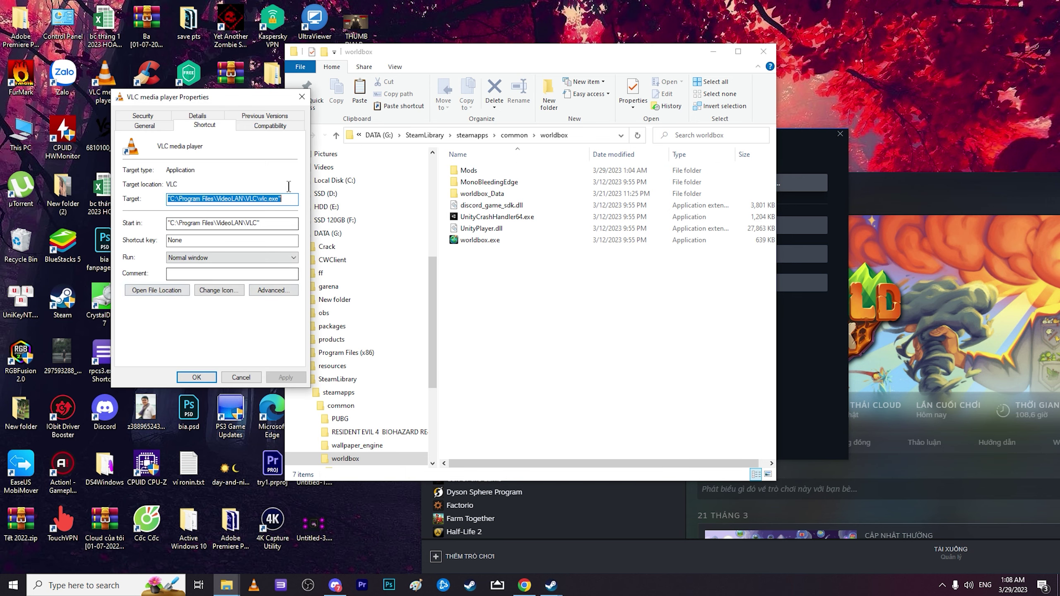
click(302, 97)
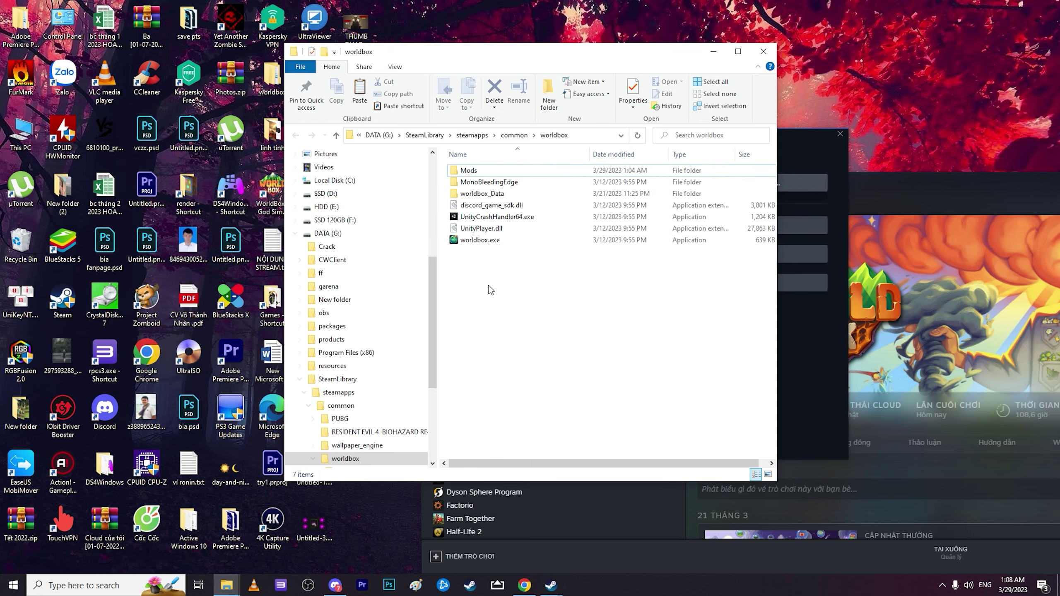
- Maximize the worldbox folder window, open its Mods folder and paste economybox_0f12f.zip into it
click(738, 51)
drag(272, 267, 249, 315)
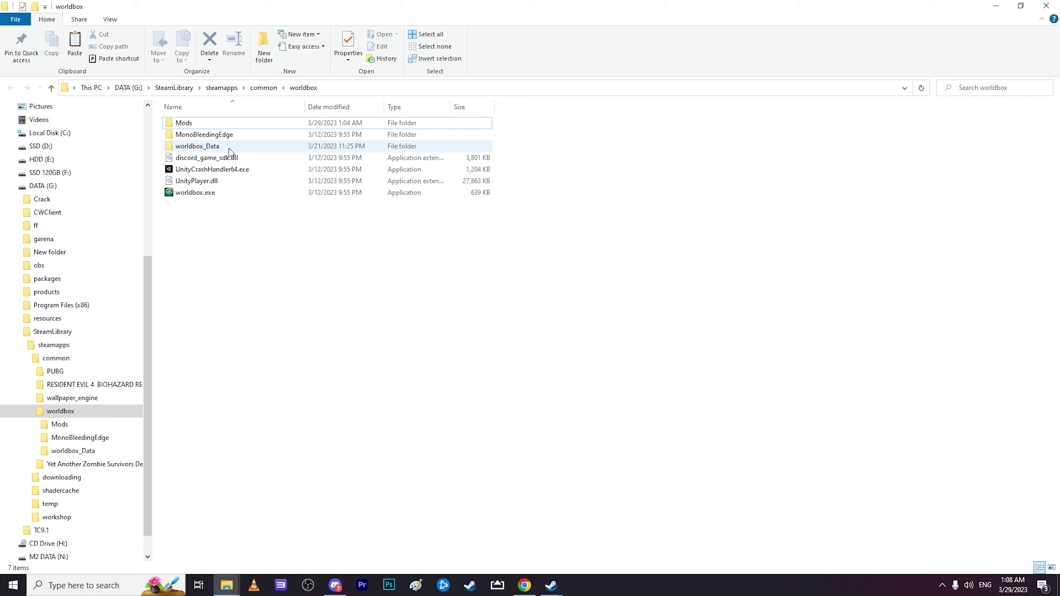
click(234, 127)
double_click(290, 122)
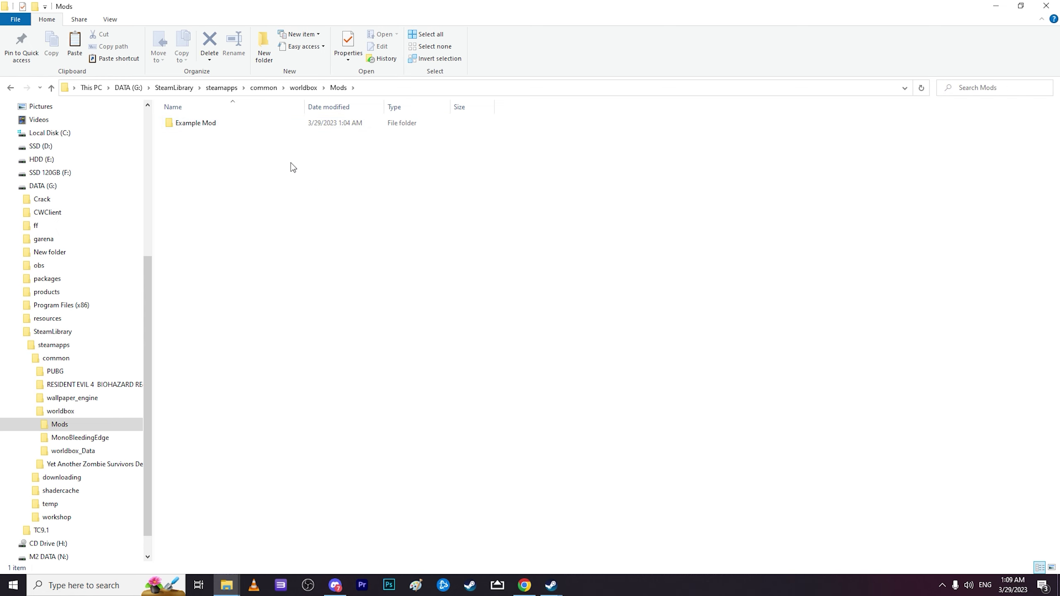
right_click(240, 182)
click(274, 258)
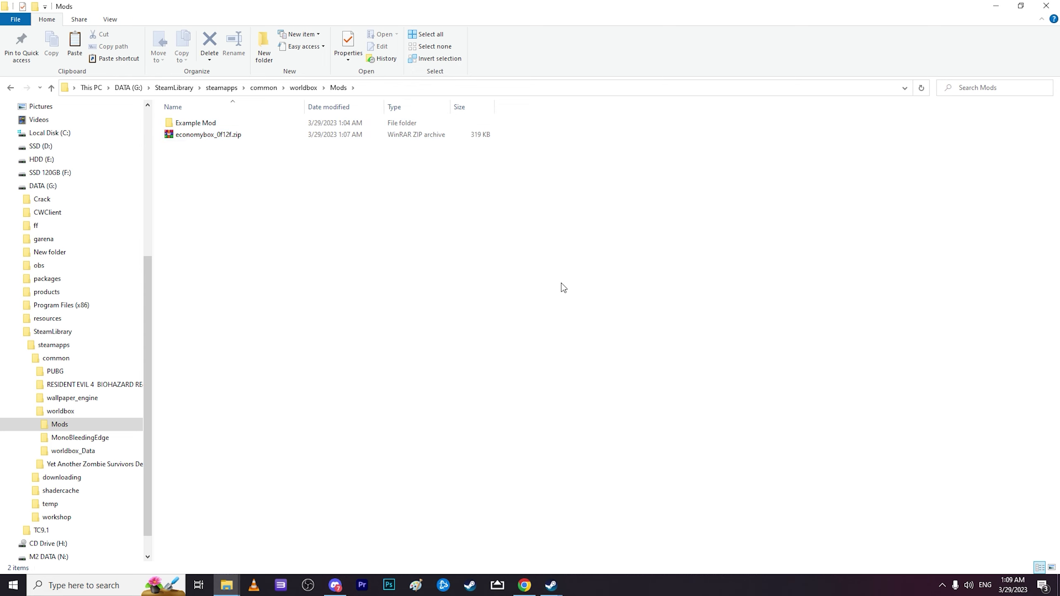
- Switch to the Steam library window, maximize it and launch WorldBox - God Simulator
mouse_move(551, 585)
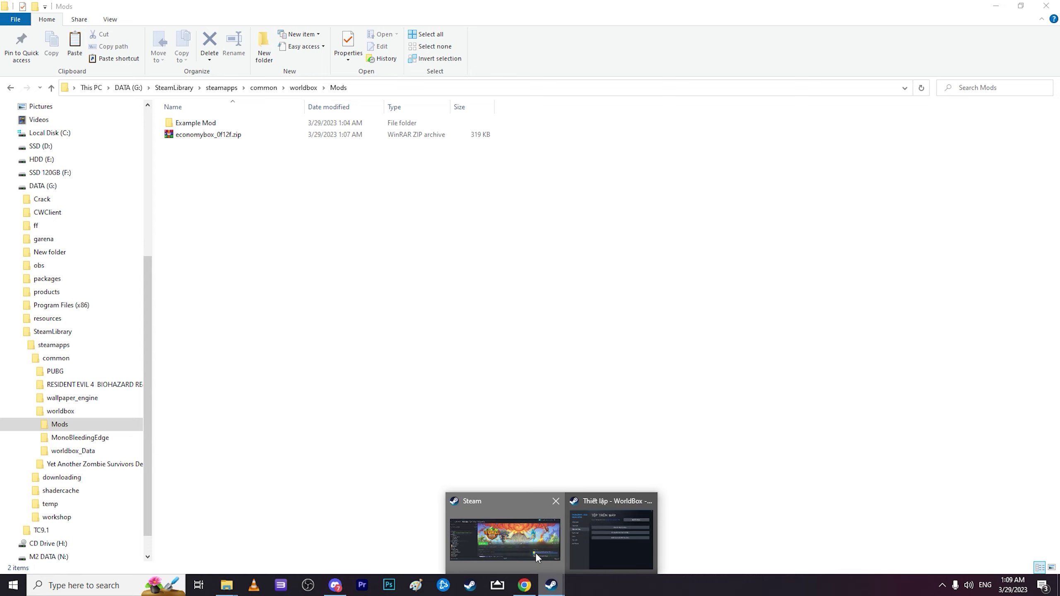
click(535, 553)
drag(781, 187, 387, 90)
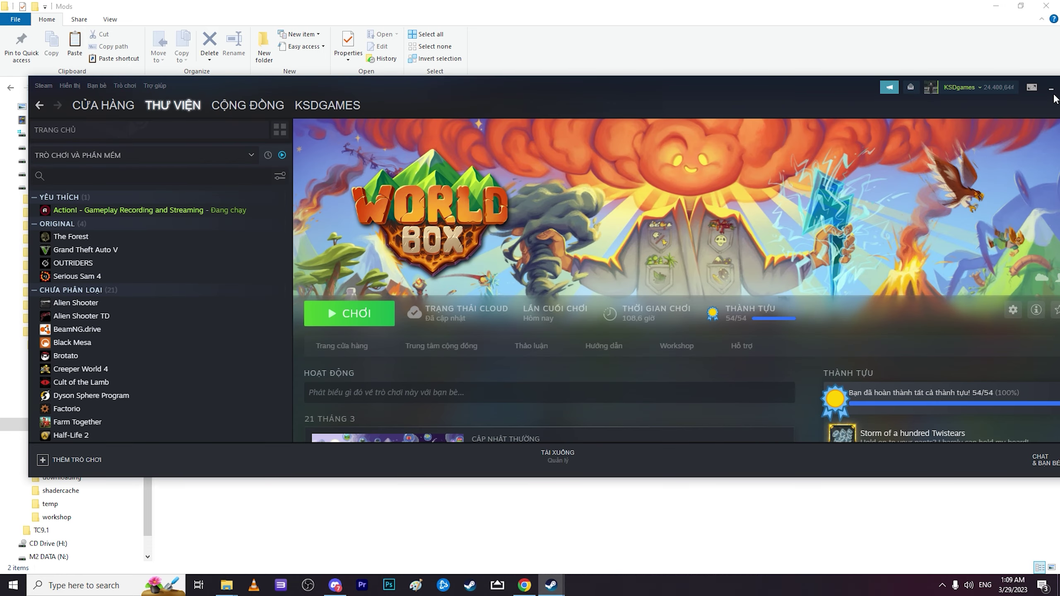
double_click(757, 88)
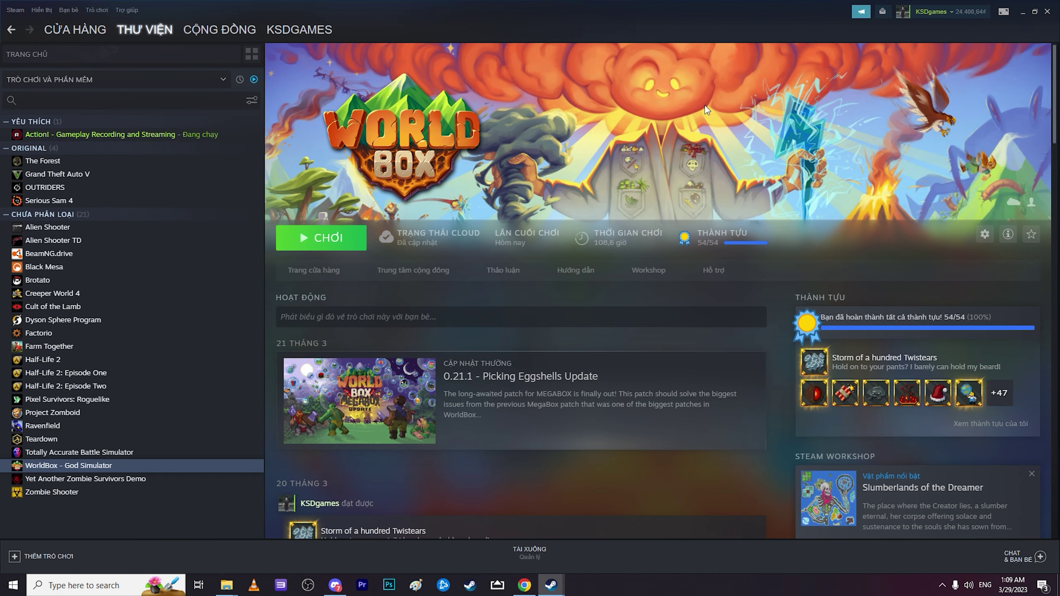
click(352, 238)
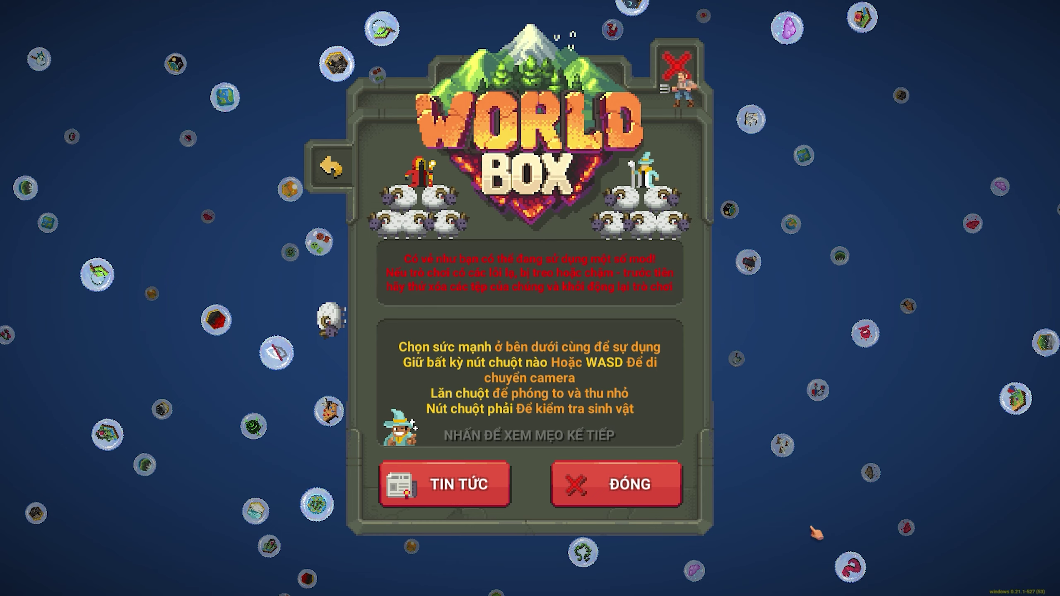
- Dismiss the WorldBox welcome window, check the NCMS mod list for EconomyBox, and close the list
click(669, 497)
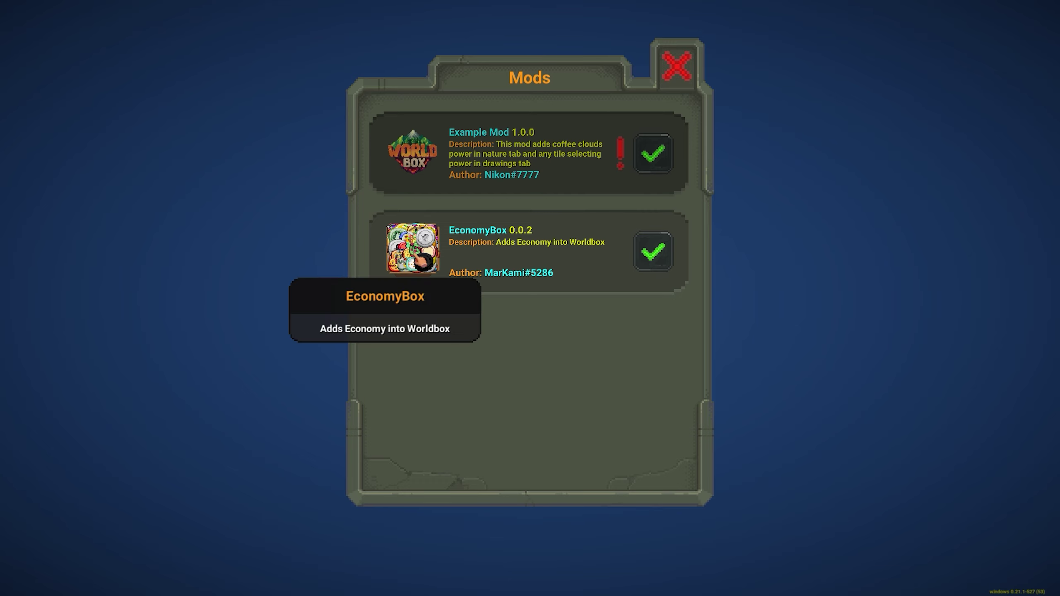
click(685, 66)
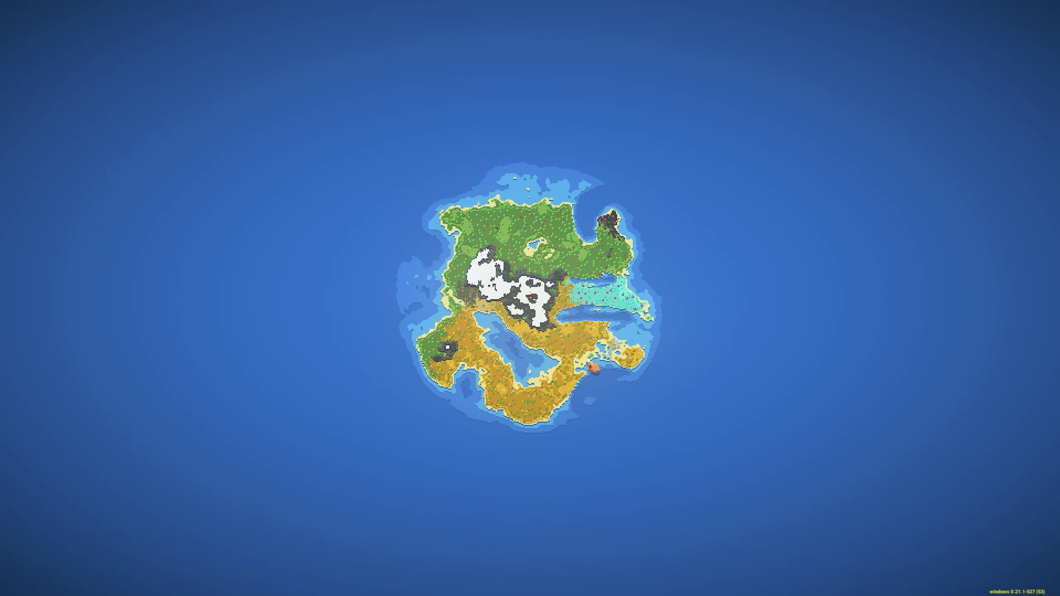
click(367, 530)
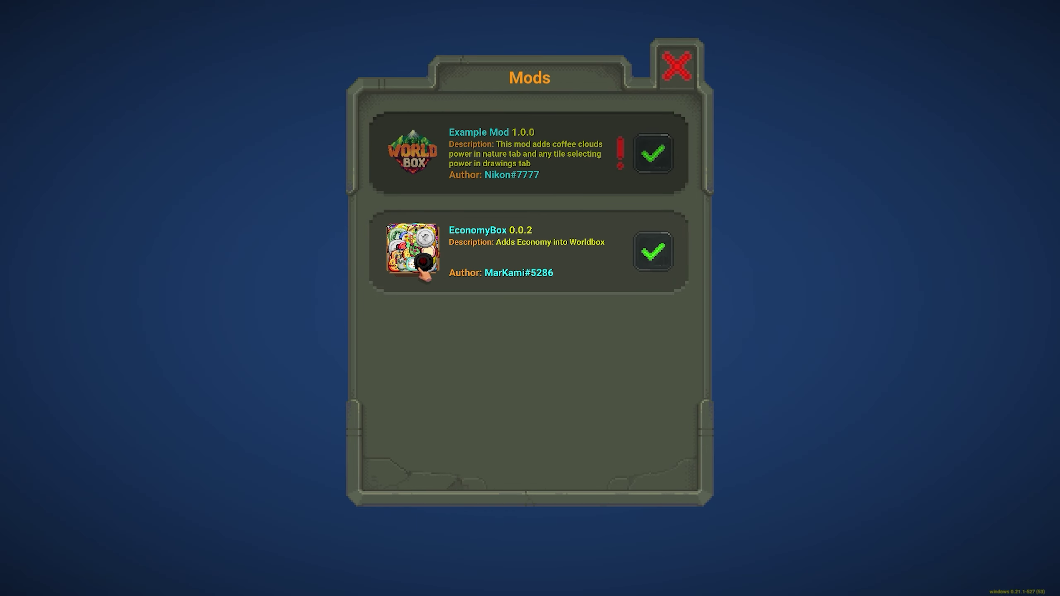
click(675, 83)
- Look through the game's power categories, including creatures, civilizations, nature, destruction and other powers
click(636, 507)
click(594, 507)
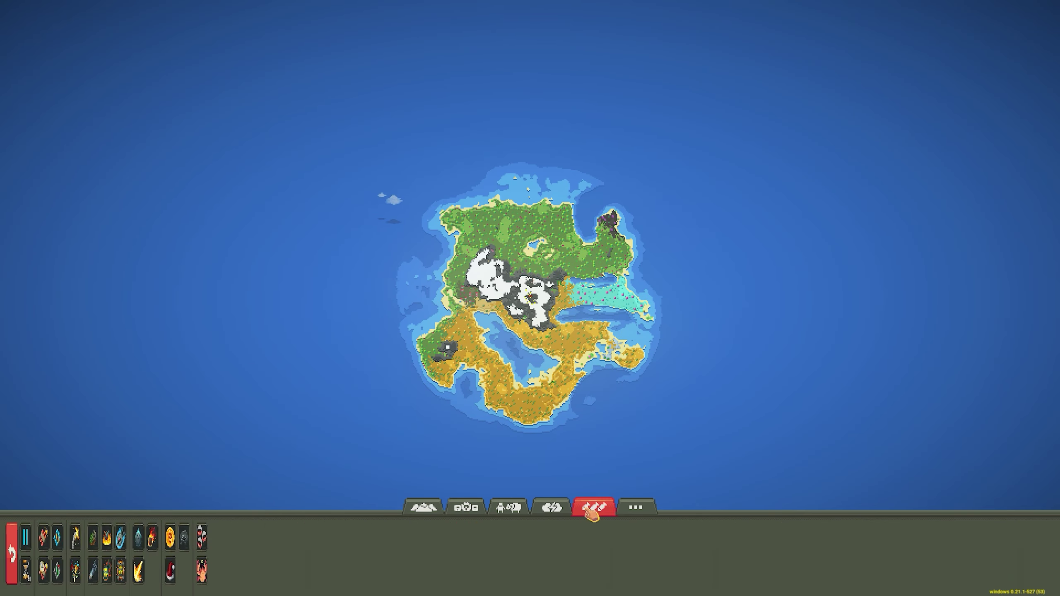
click(467, 507)
click(423, 507)
click(33, 552)
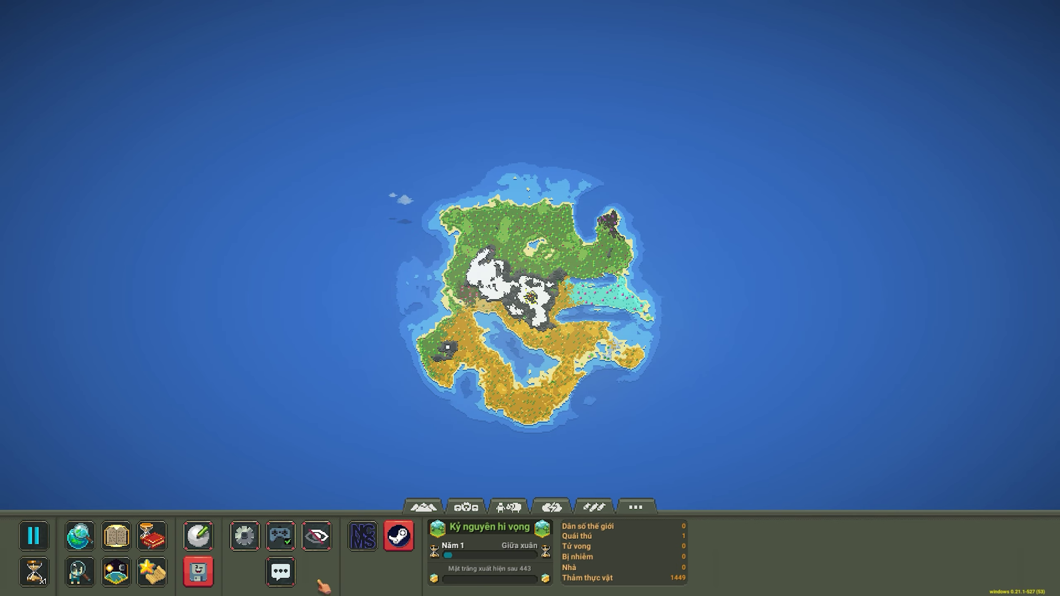
click(509, 507)
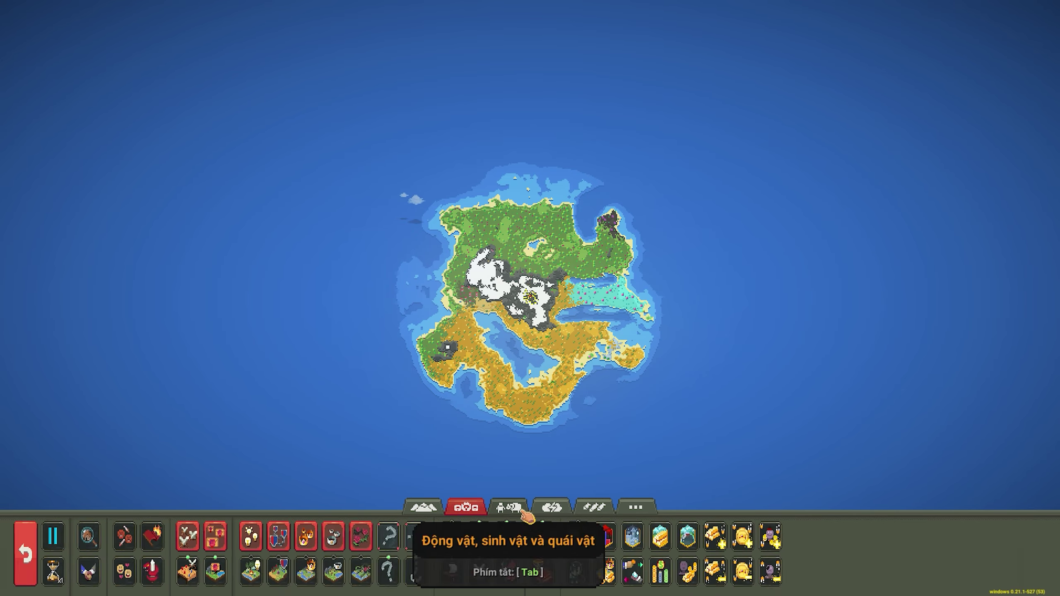
click(551, 507)
click(636, 507)
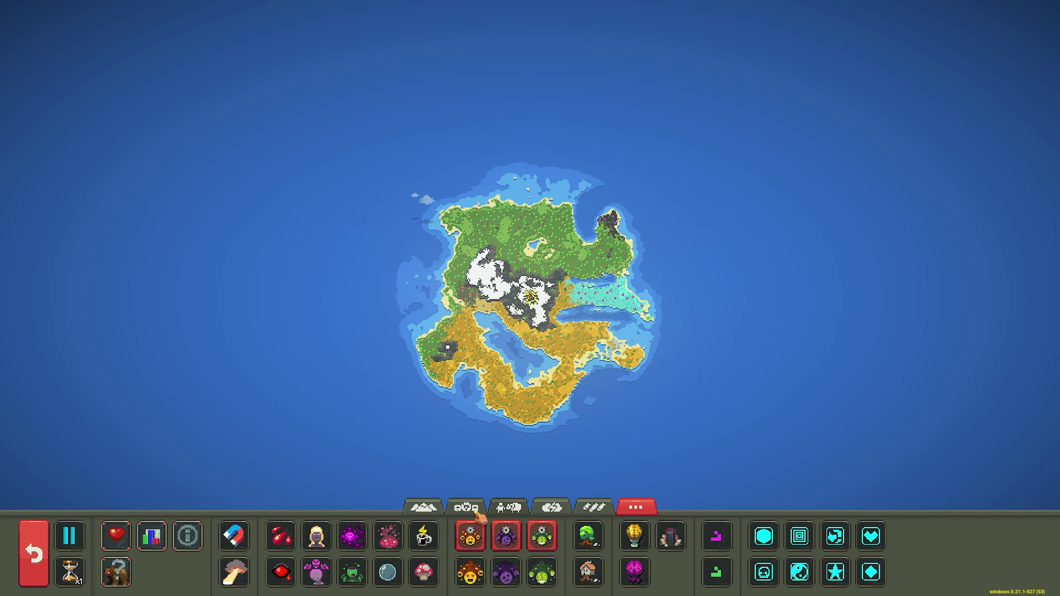
- Leave the power categories, reopen the NCMS mod list to check EconomyBox, and switch out of the game
key(Escape)
click(363, 536)
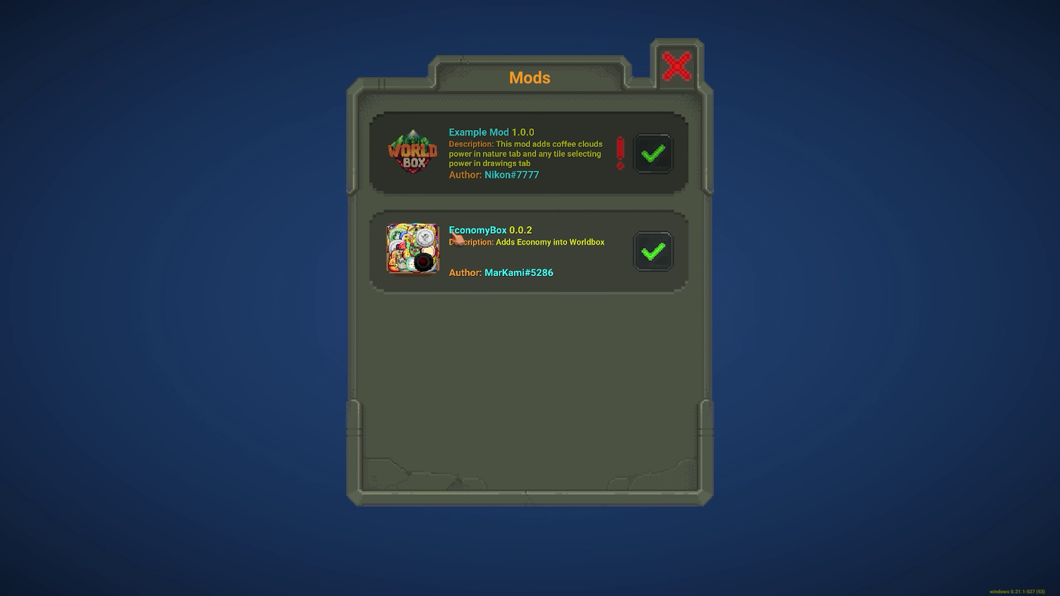
key(alt+Tab)
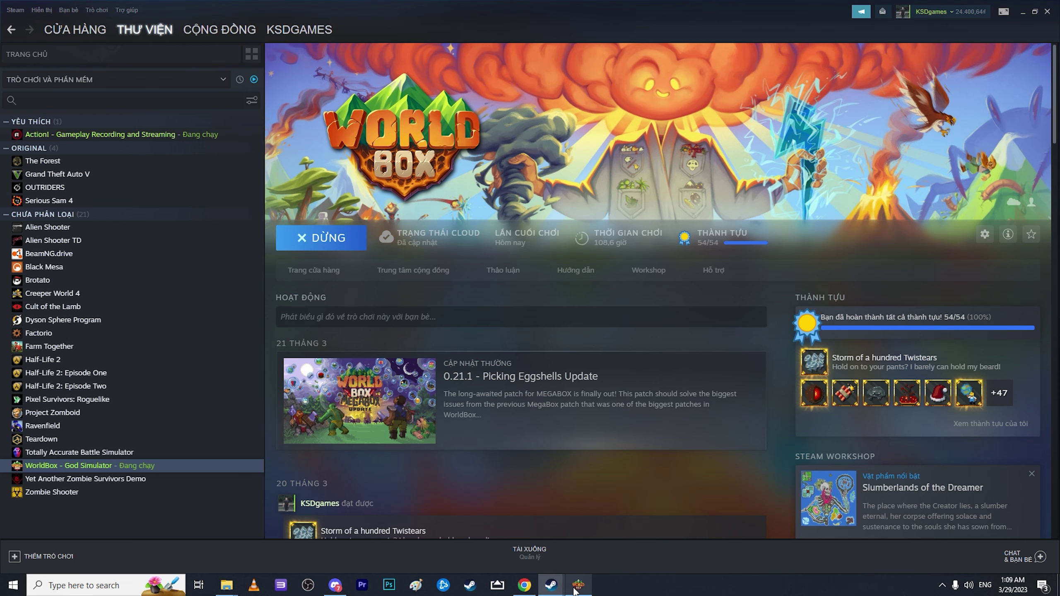
- Switch to Chrome and view the file section of the EconomyBox download page on GameBanana
click(525, 585)
click(80, 9)
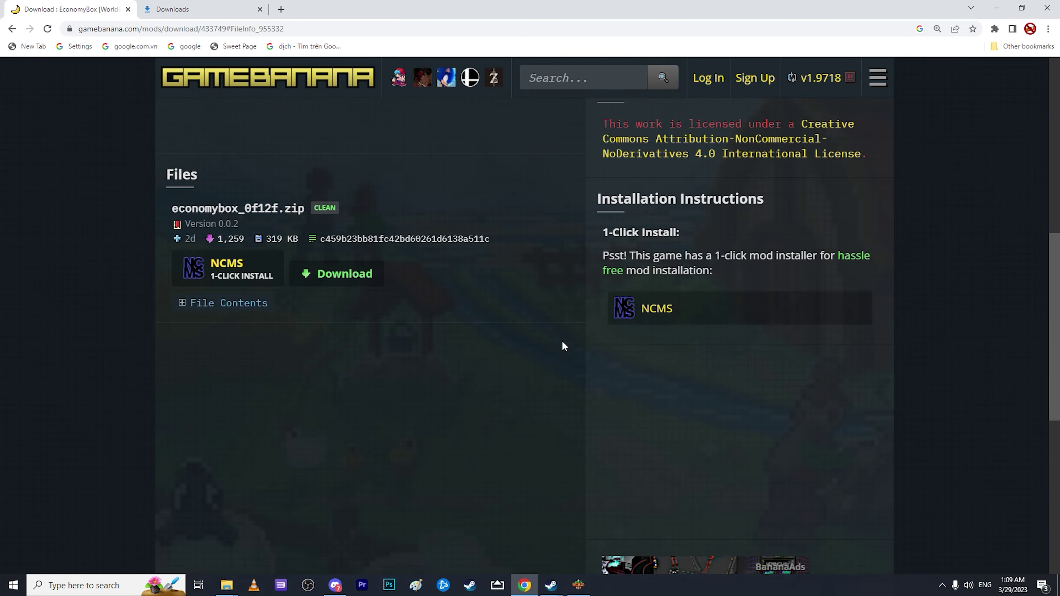
scroll(418, 376, up, 2)
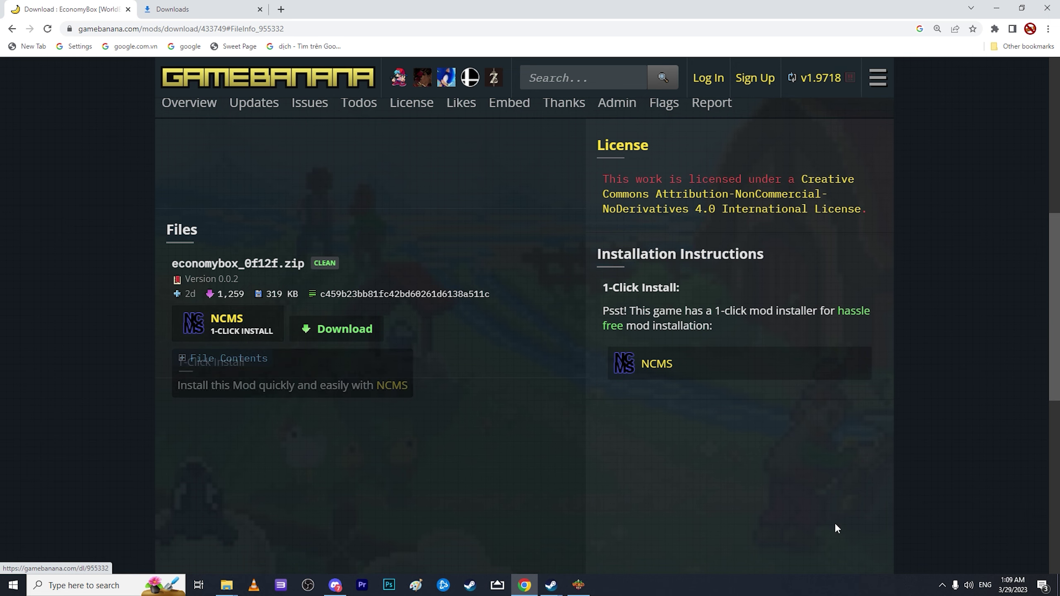
- Close the running WorldBox game and return to the EconomyBox download page in Chrome to review its header and files
right_click(595, 587)
right_click(580, 586)
click(581, 562)
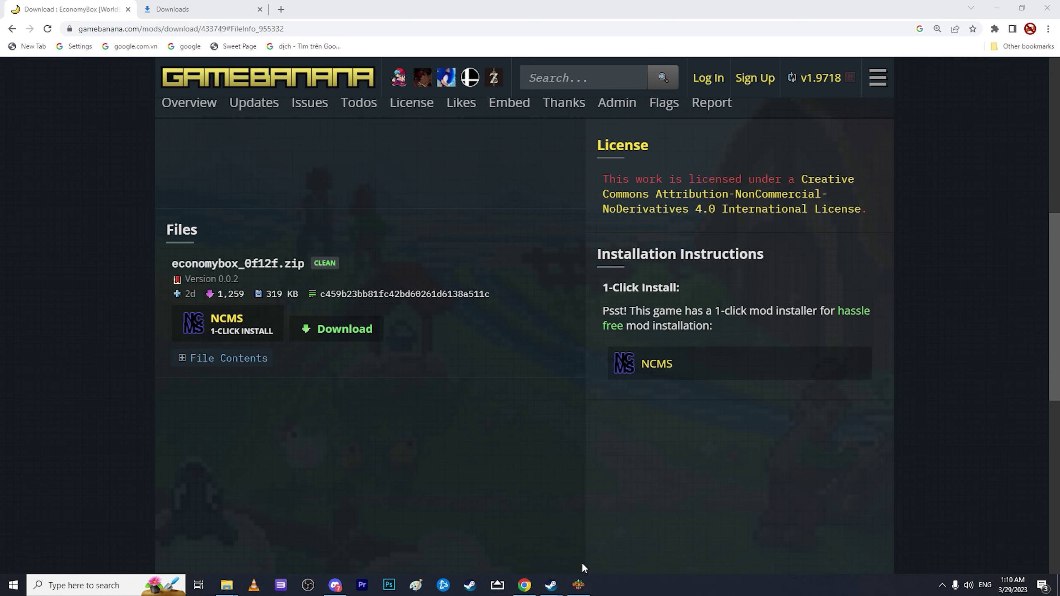
click(524, 584)
scroll(346, 459, up, 6)
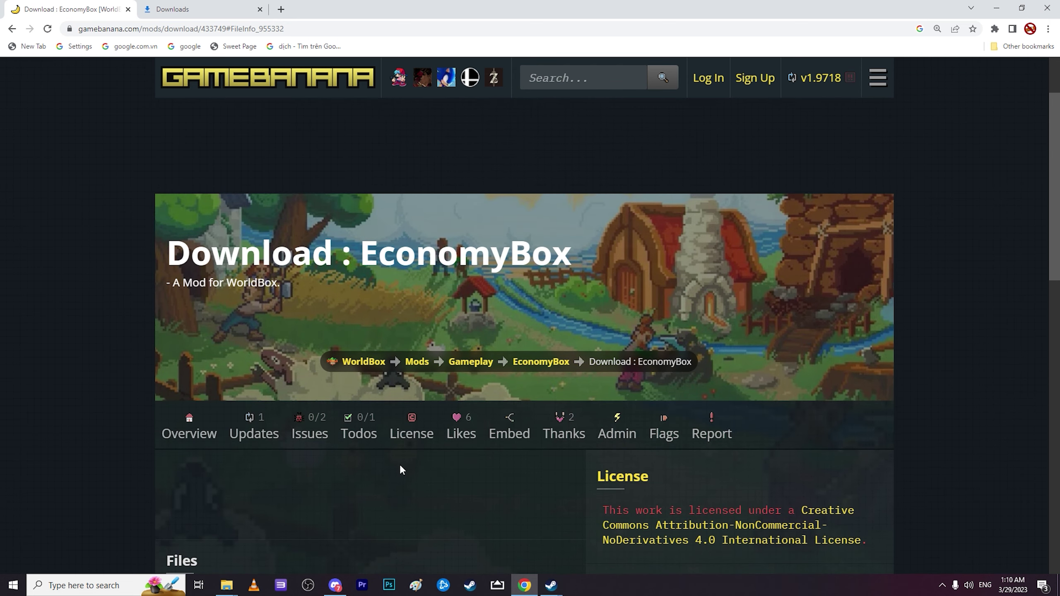
scroll(392, 465, down, 3)
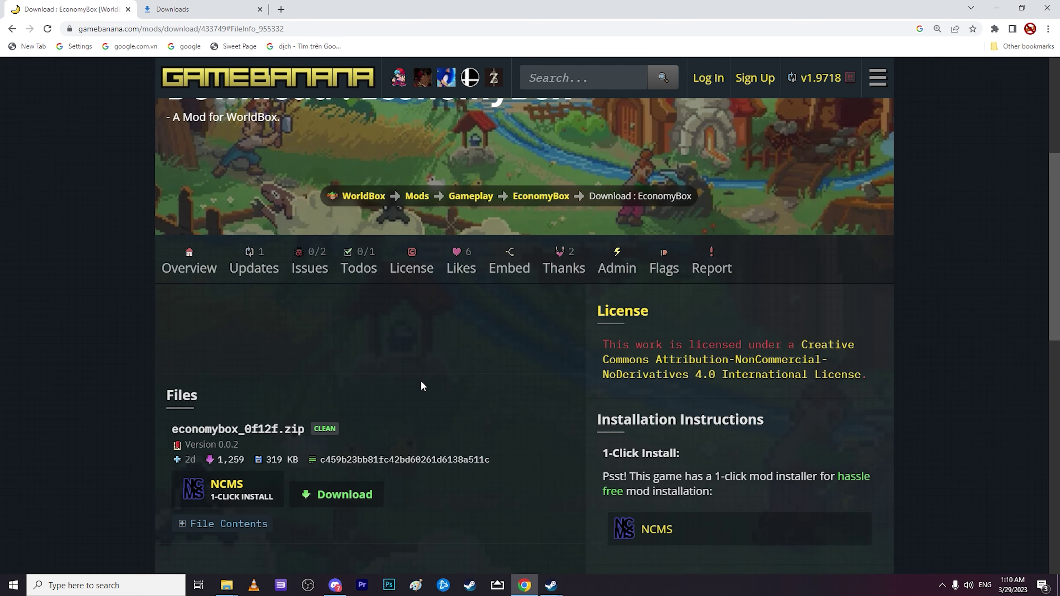